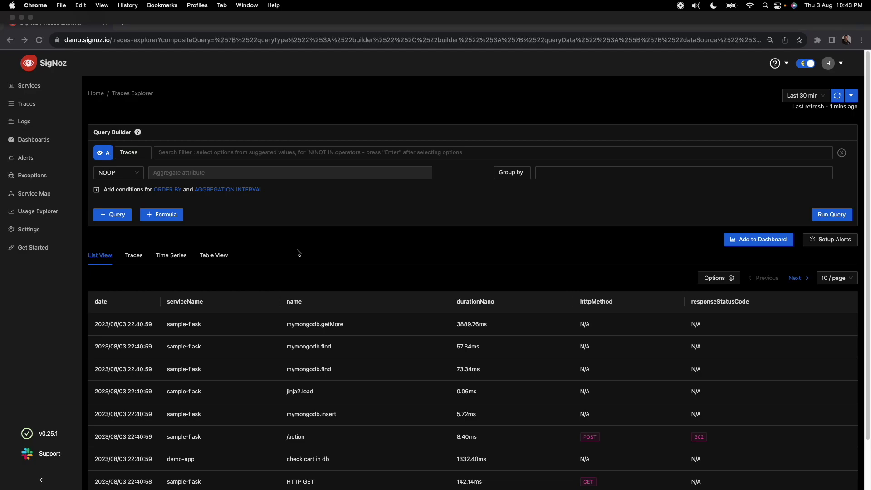
Expand the query's additional conditions for ordering and aggregation interval.
scroll(298, 253, "down", 1)
scroll(299, 253, "up", 1)
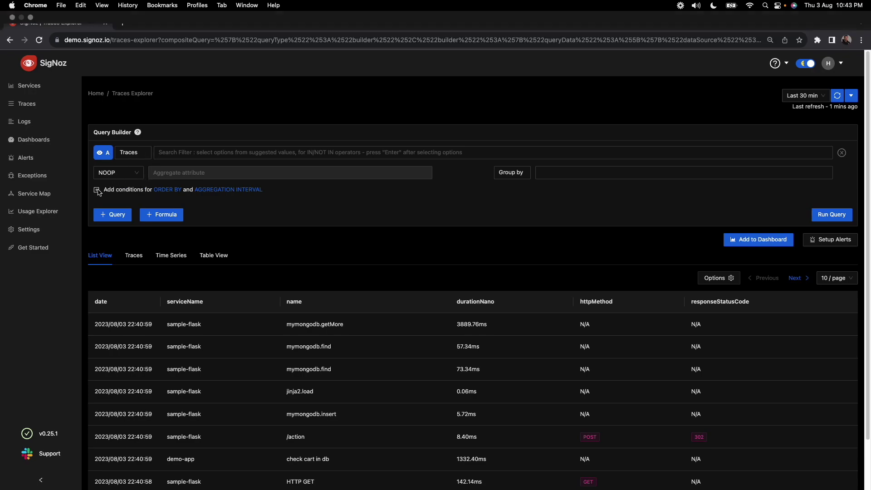
left_click(96, 191)
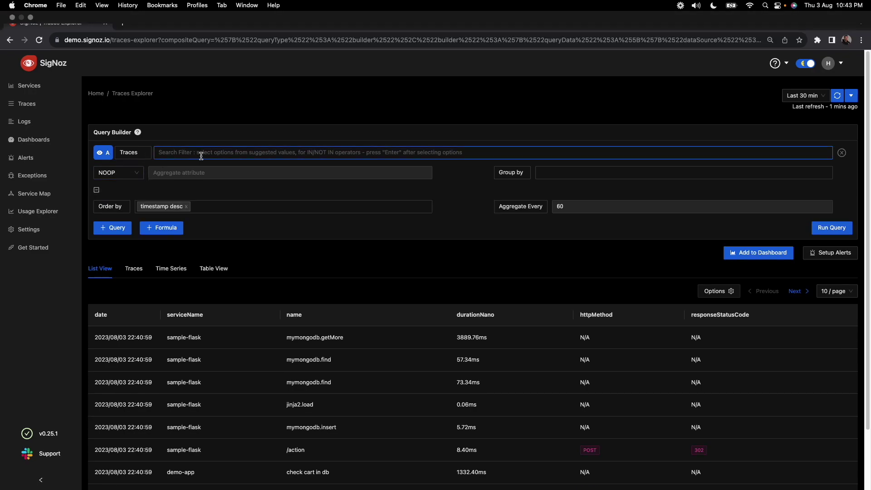
Filter the traces with serviceName = customer, run the query and review the listed spans.
left_click(257, 152)
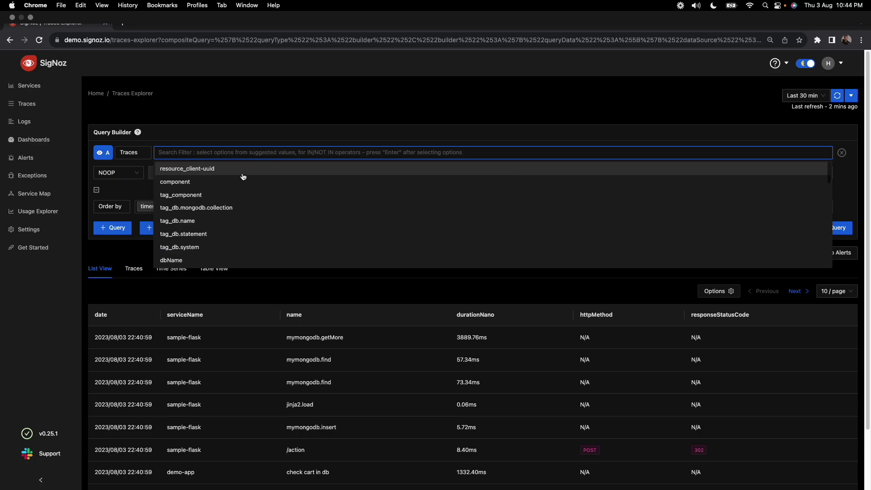
scroll(241, 180, "down", 2)
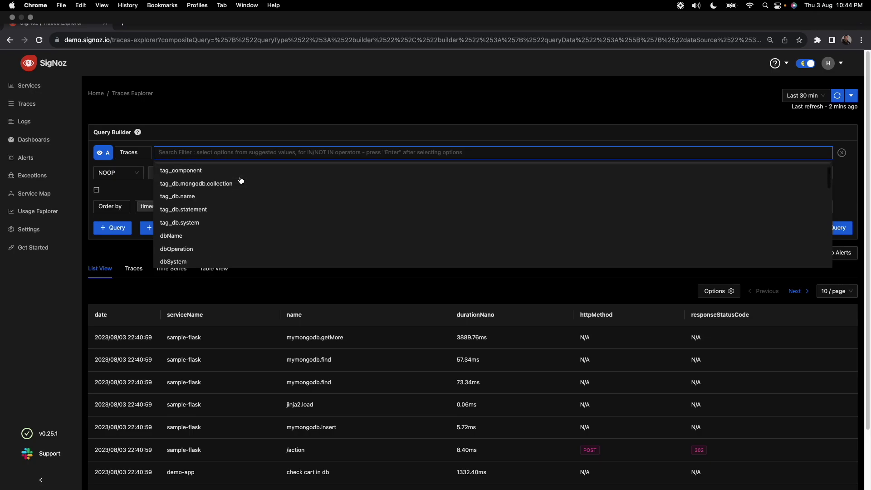
type("serv")
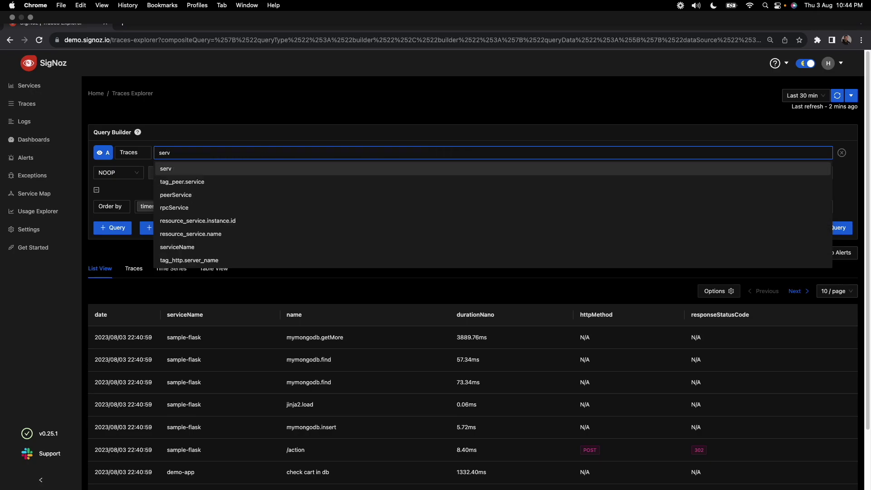
left_click(218, 246)
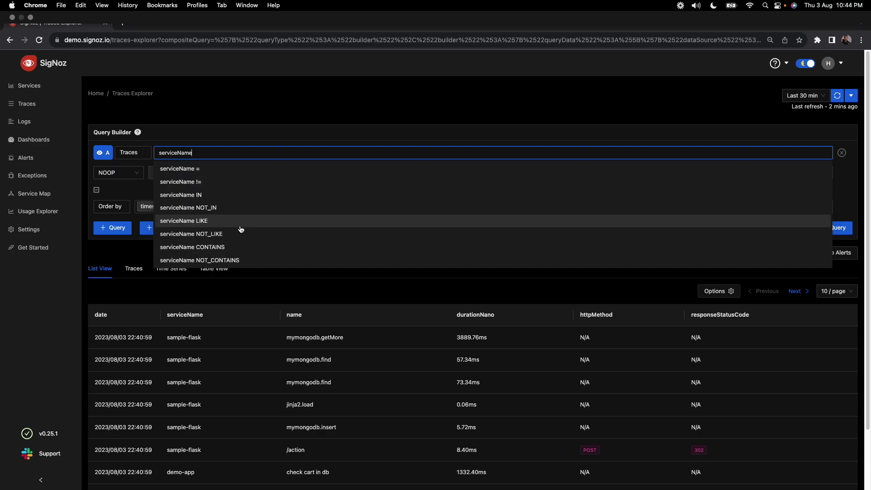
left_click(250, 175)
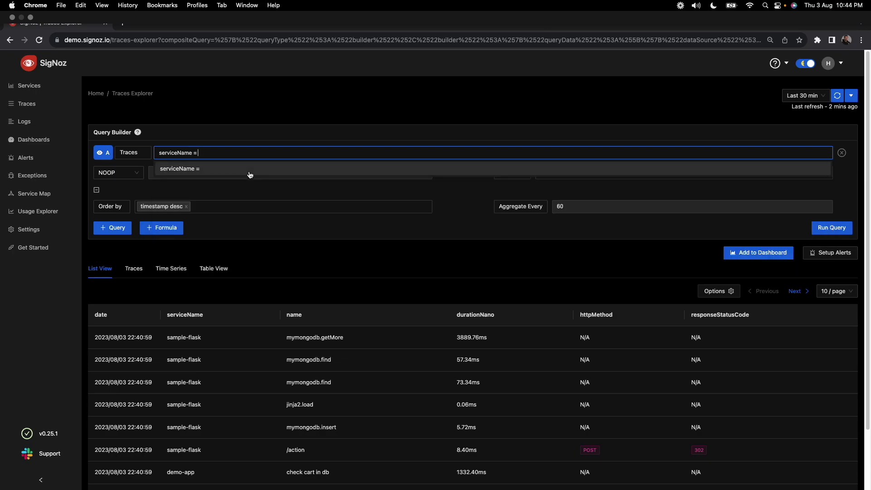
left_click(249, 184)
left_click(286, 135)
left_click(825, 228)
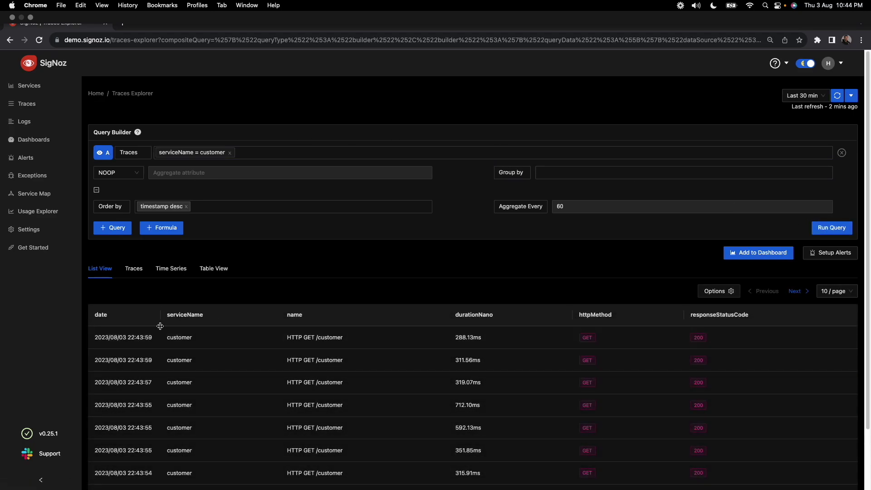
scroll(198, 370, "down", 3)
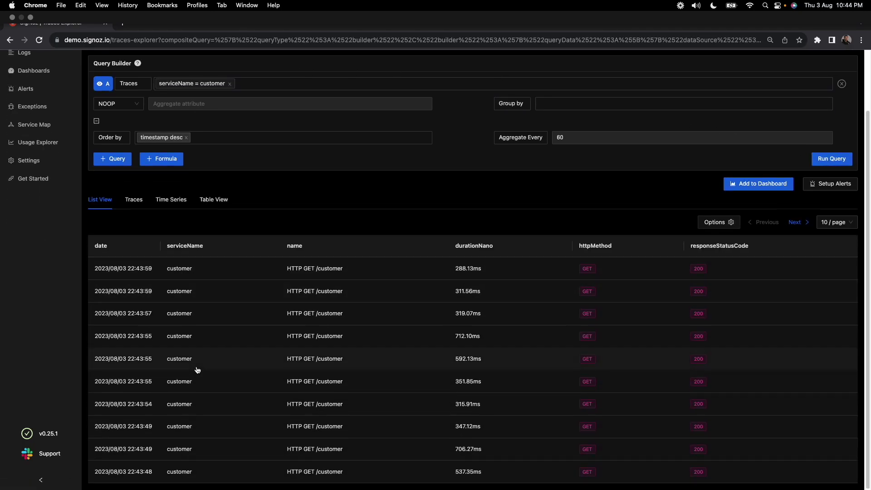
scroll(195, 367, "up", 3)
Add a second filter, dbSystem IN mongodb, alongside the serviceName filter and run the query.
left_click(254, 152)
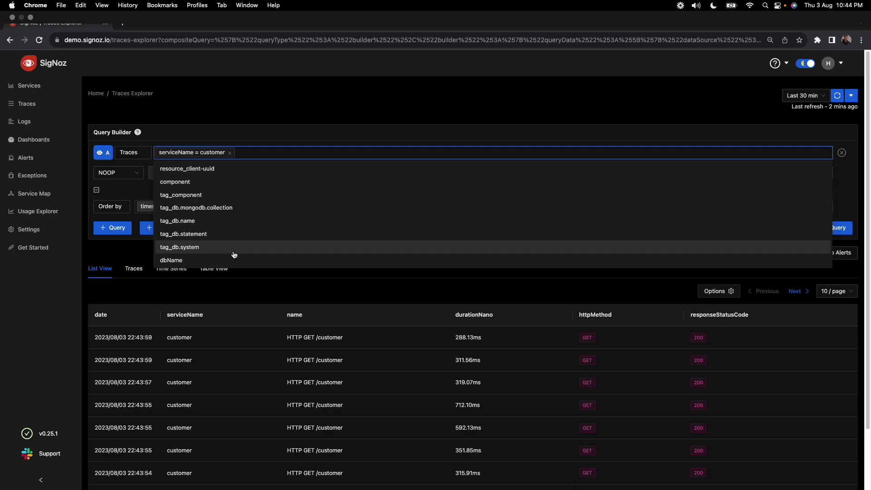
scroll(234, 254, "down", 1)
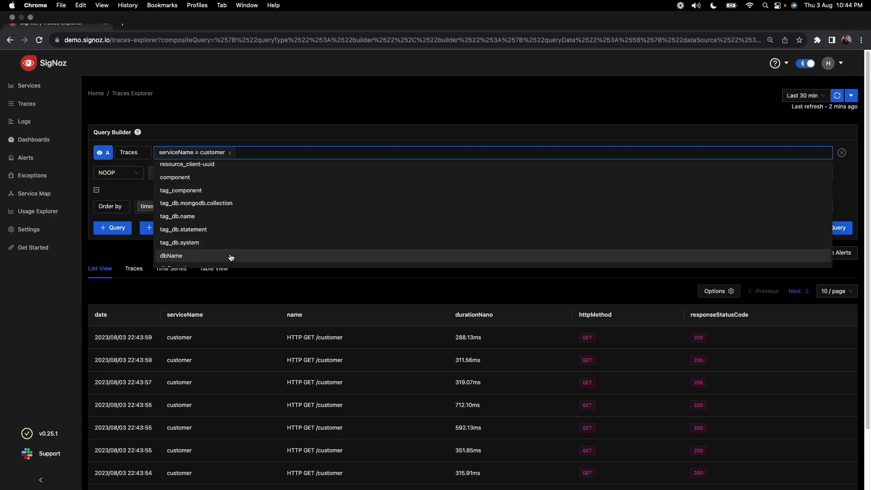
scroll(232, 257, "down", 2)
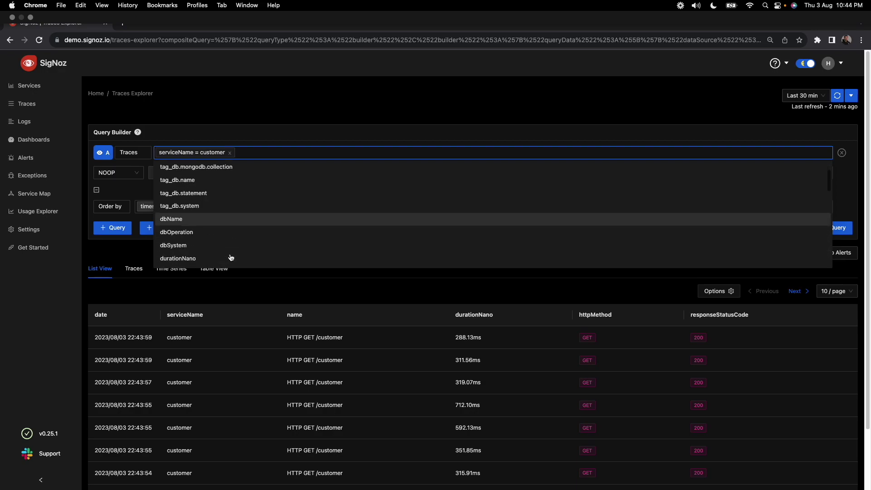
left_click(229, 251)
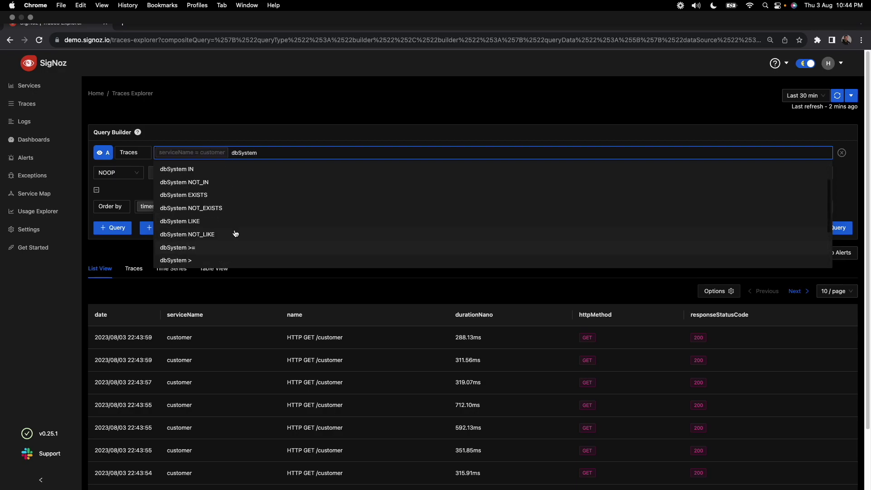
left_click(247, 173)
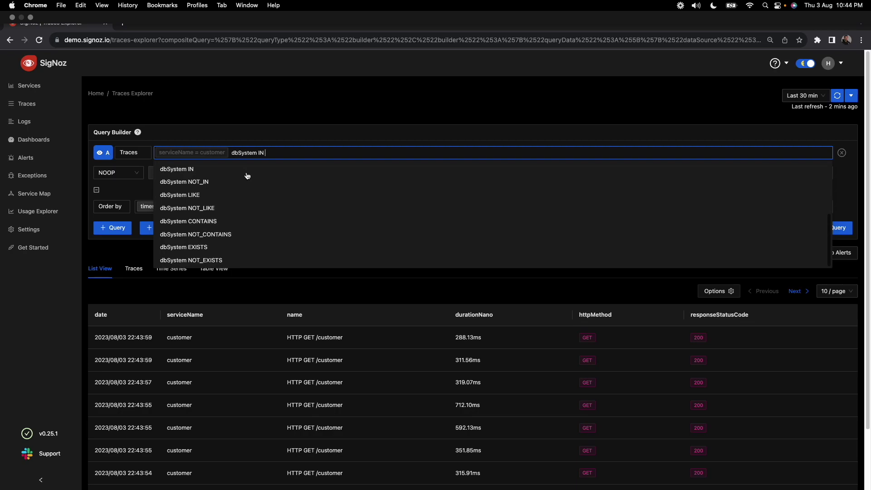
left_click(255, 173)
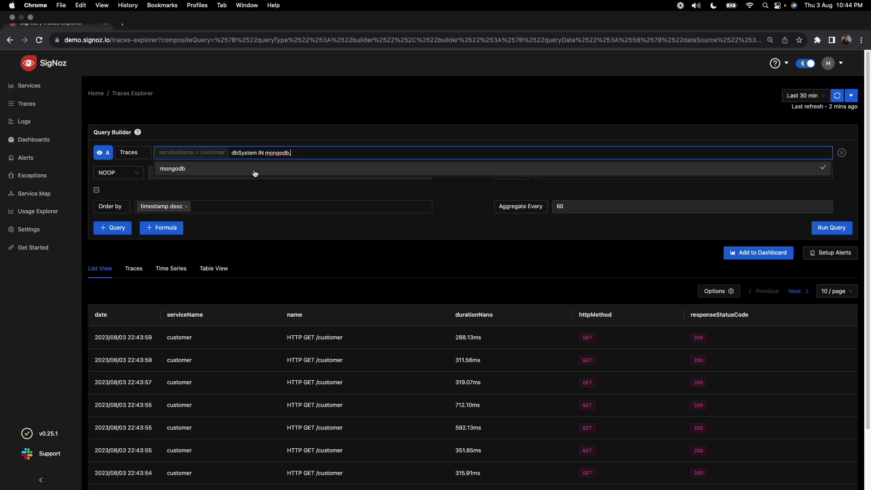
key("Return")
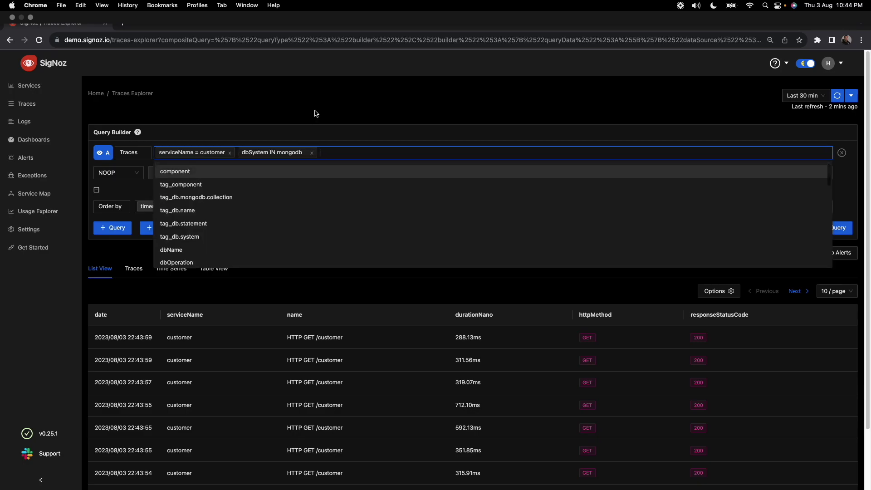
left_click(317, 113)
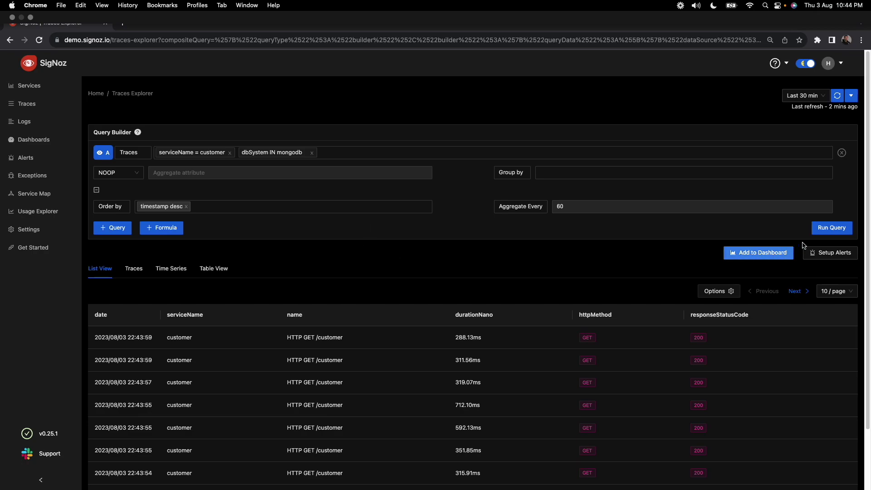
left_click(831, 227)
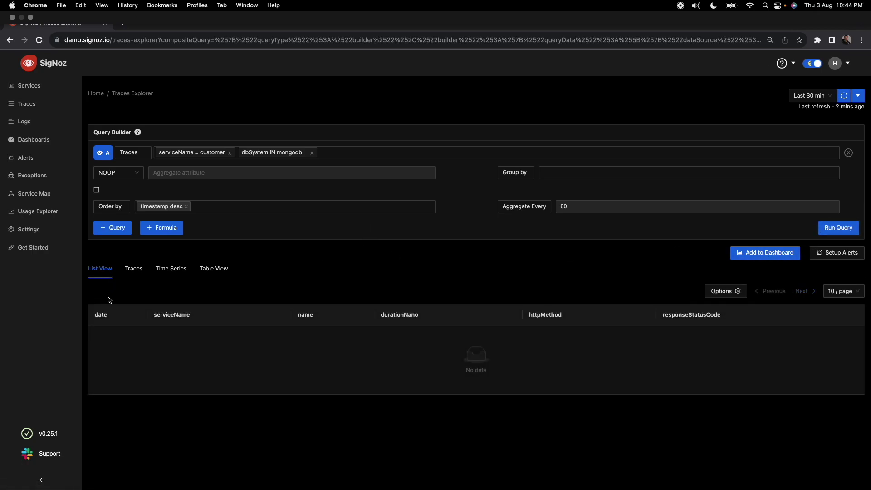
Remove the dbSystem filter and rerun the query with only the serviceName filter.
left_click(312, 153)
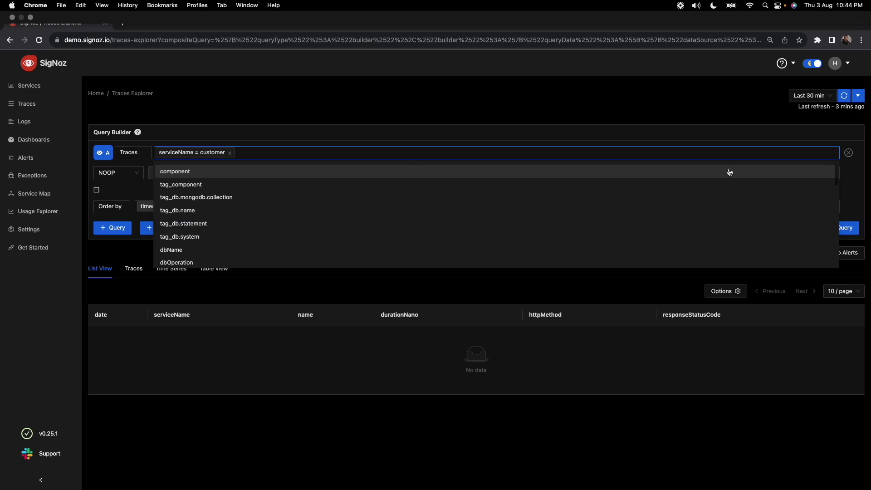
left_click(729, 134)
left_click(839, 226)
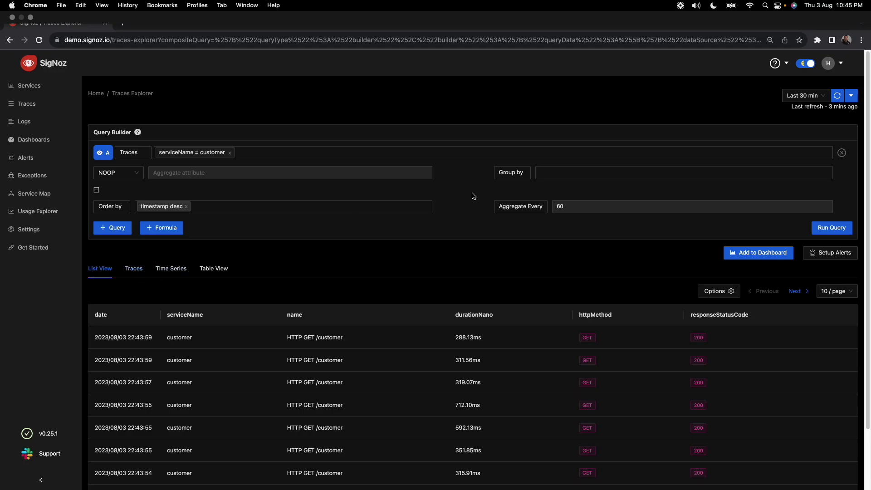
Group the customer traces by component and look over the time series chart.
left_click(567, 176)
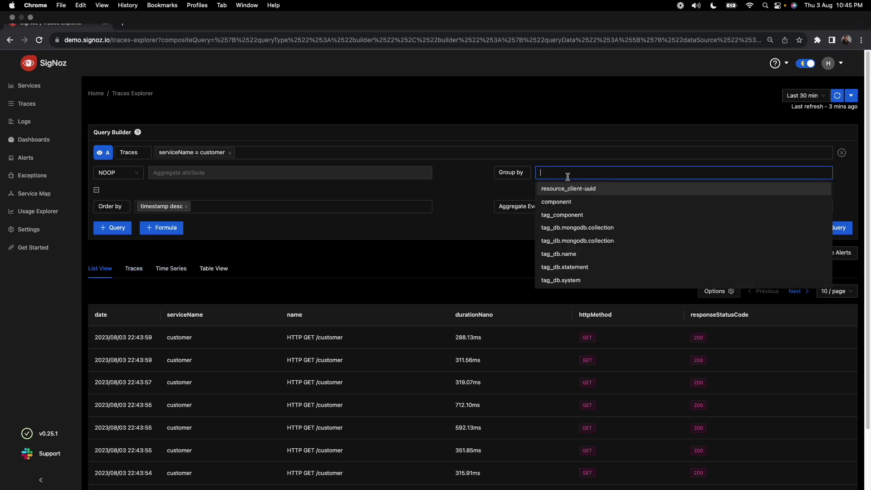
left_click(572, 203)
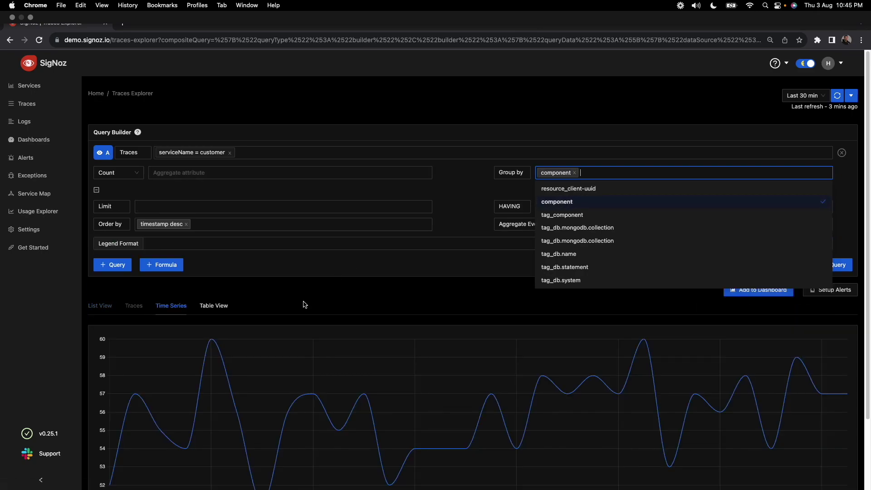
scroll(305, 305, "down", 1)
left_click(305, 305)
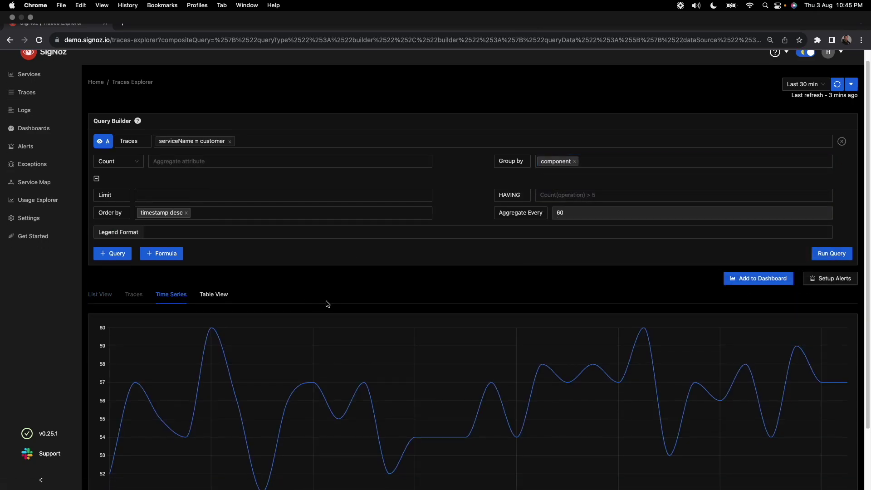
scroll(218, 345, "down", 2)
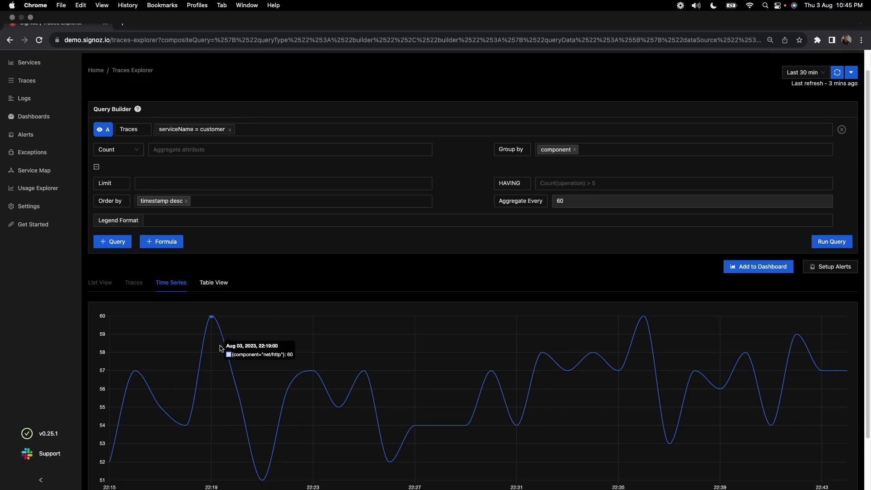
scroll(535, 361, "up", 2)
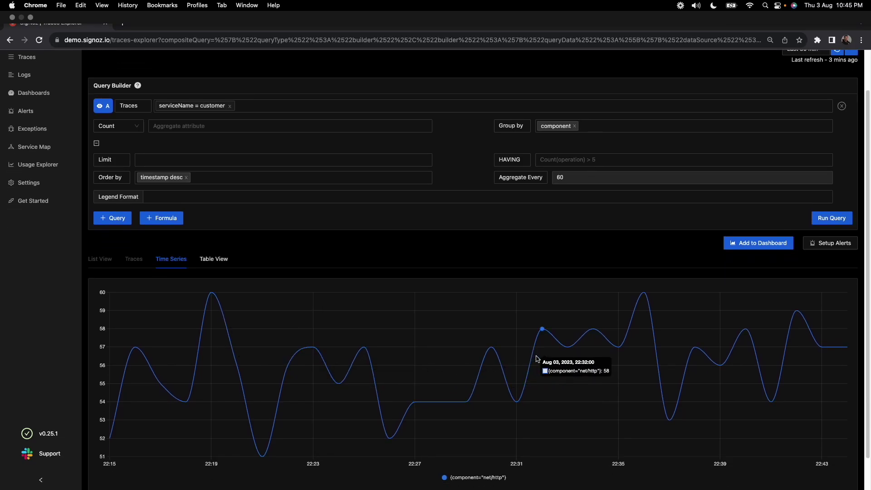
scroll(538, 359, "up", 1)
scroll(453, 343, "down", 5)
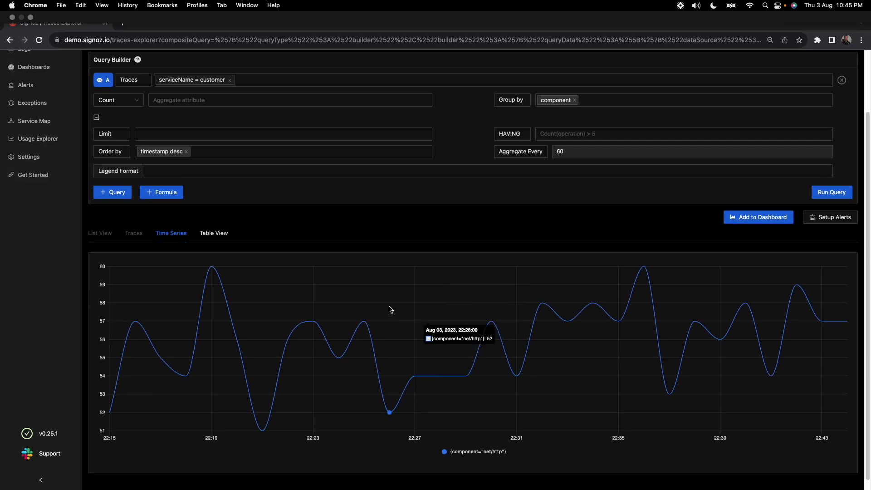
Set the query's aggregation function to P50.
left_click(213, 100)
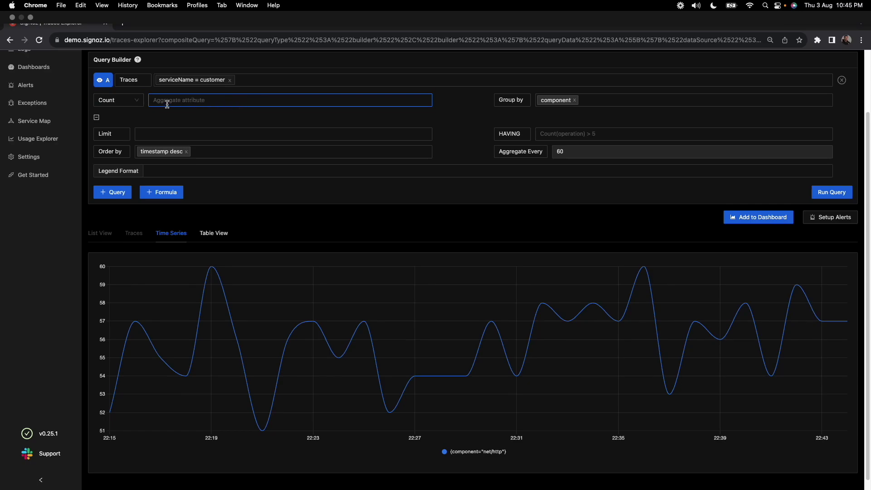
left_click(137, 100)
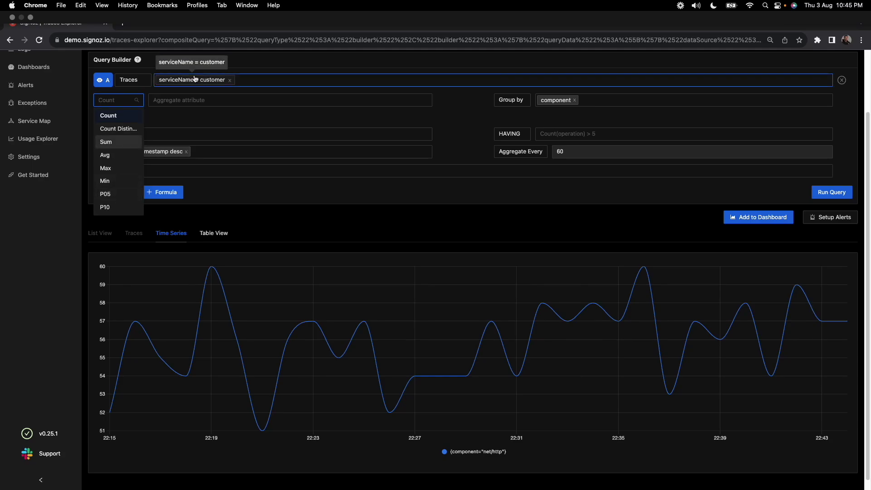
scroll(125, 186, "down", 3)
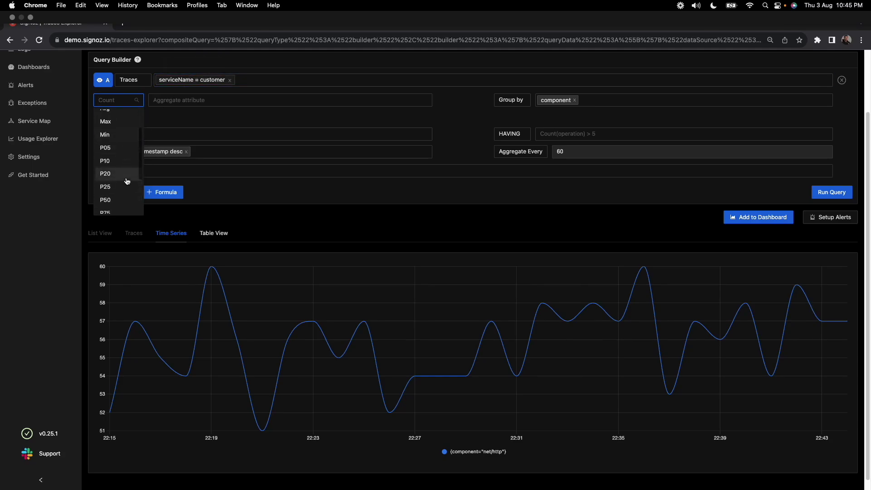
left_click(126, 178)
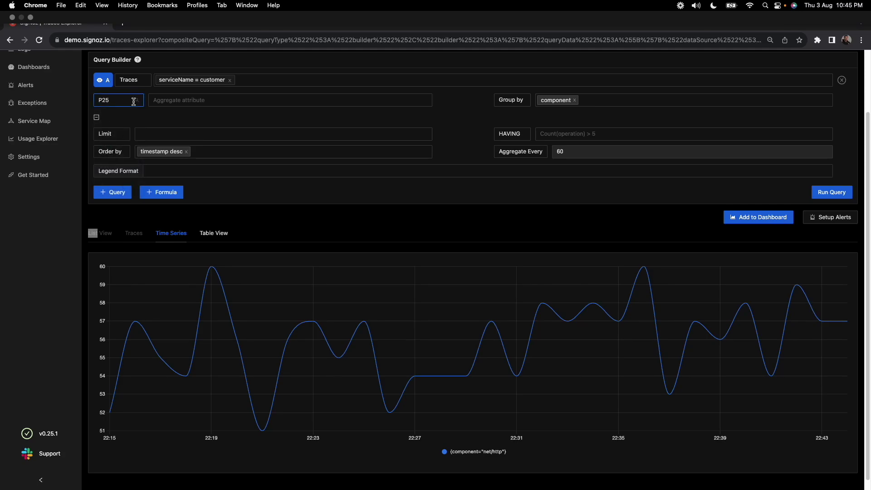
left_click(131, 99)
left_click(126, 190)
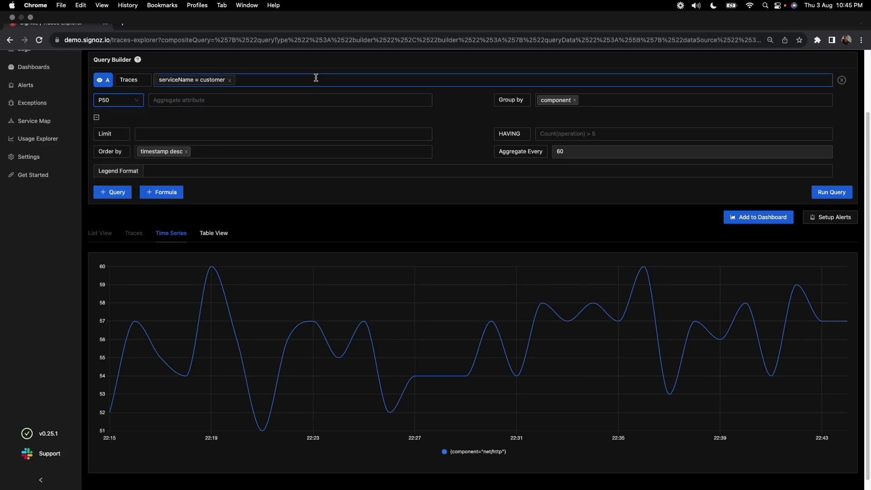
Choose durationNano as the aggregate attribute and run the query.
left_click(313, 98)
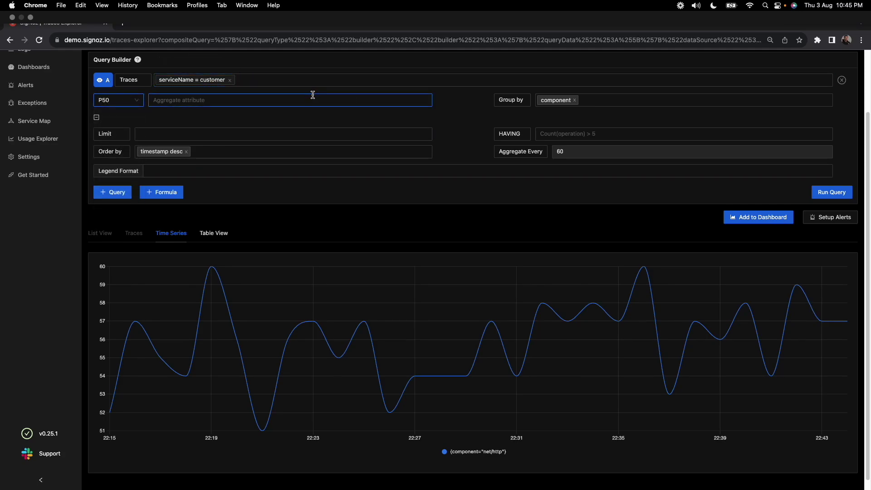
left_click(256, 96)
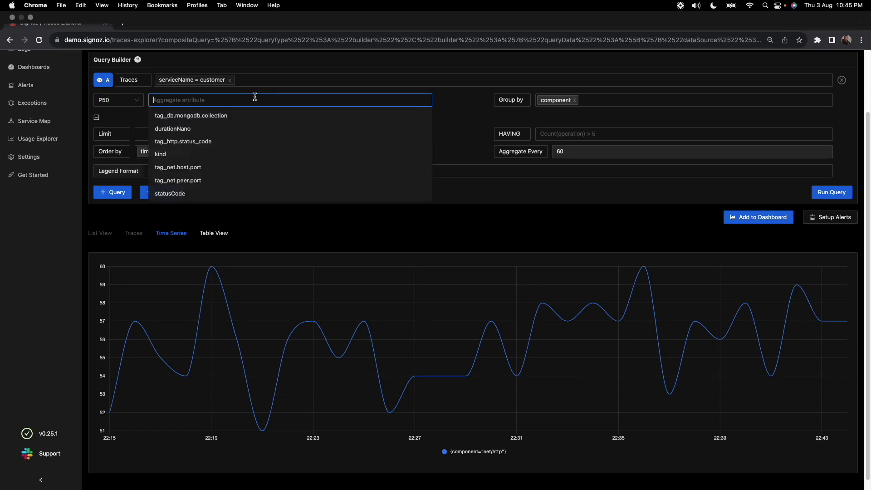
left_click(236, 128)
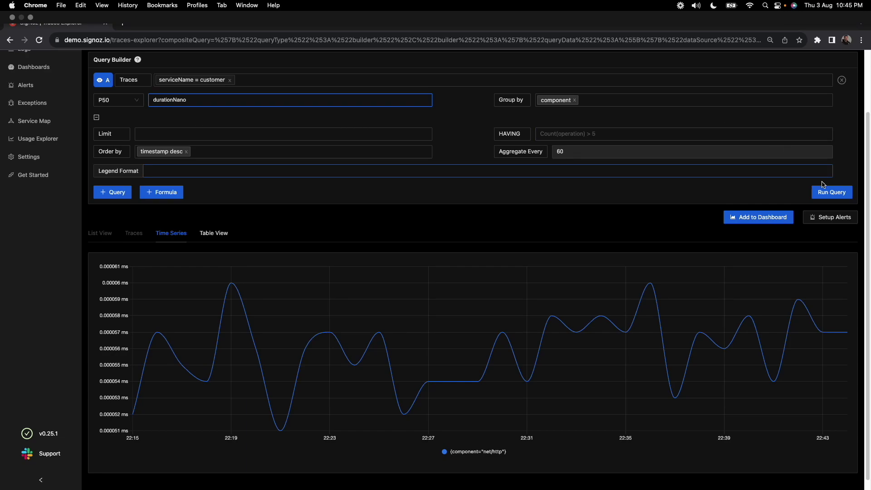
left_click(831, 192)
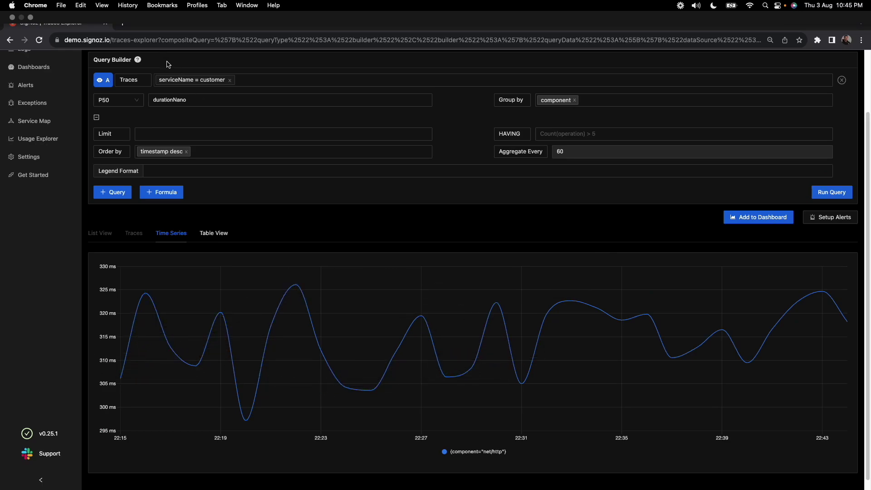
Set the query's legend format to {{component}} and run the query.
left_click(256, 104)
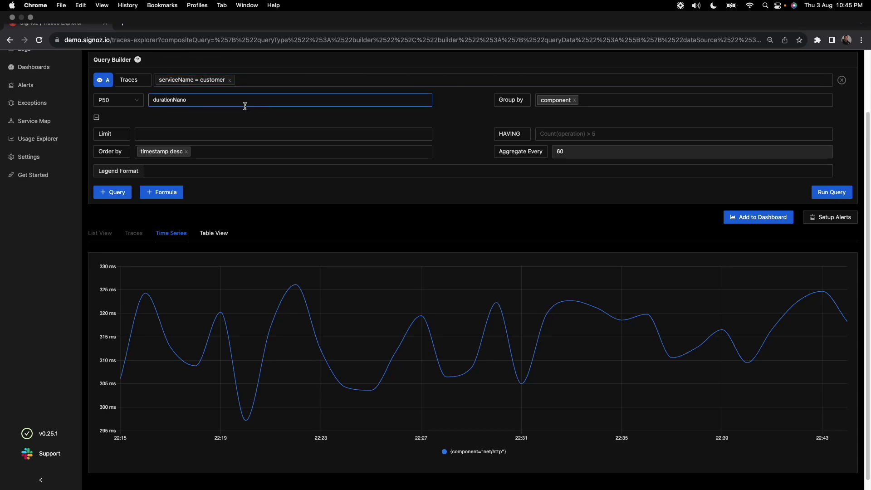
left_click(169, 133)
left_click(236, 173)
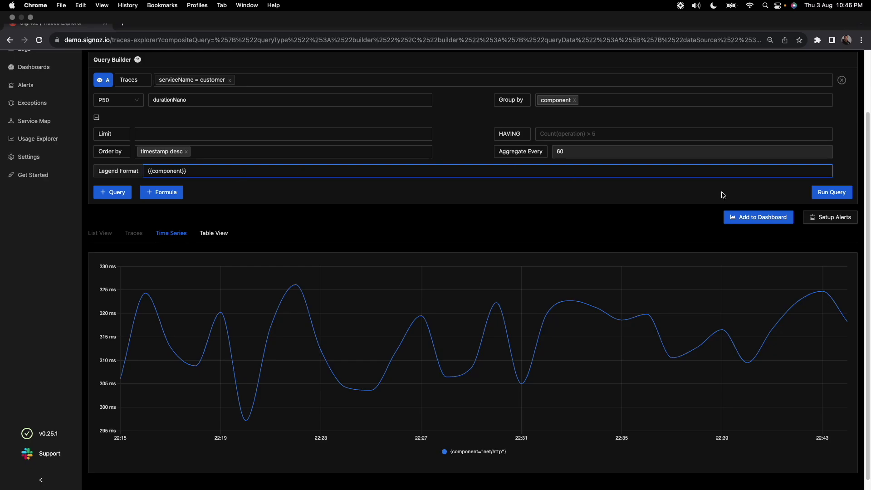
left_click(815, 192)
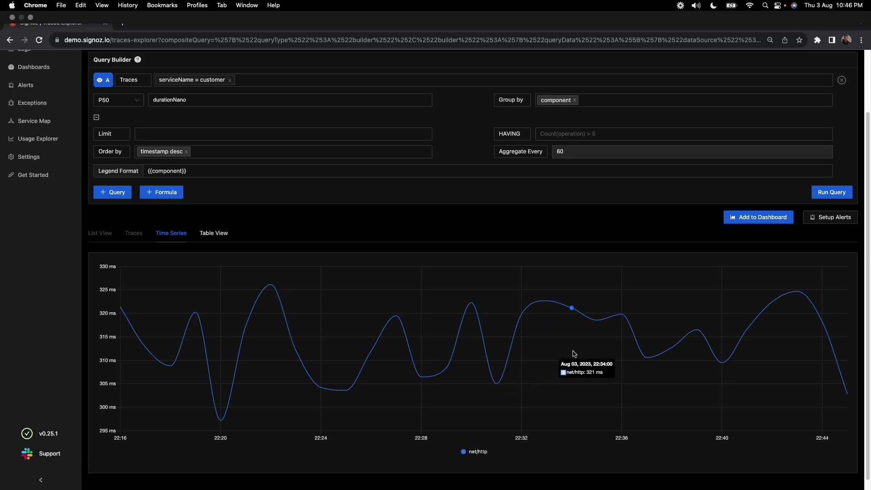
Show the results as a table, clear the legend format and rerun the query.
left_click(214, 233)
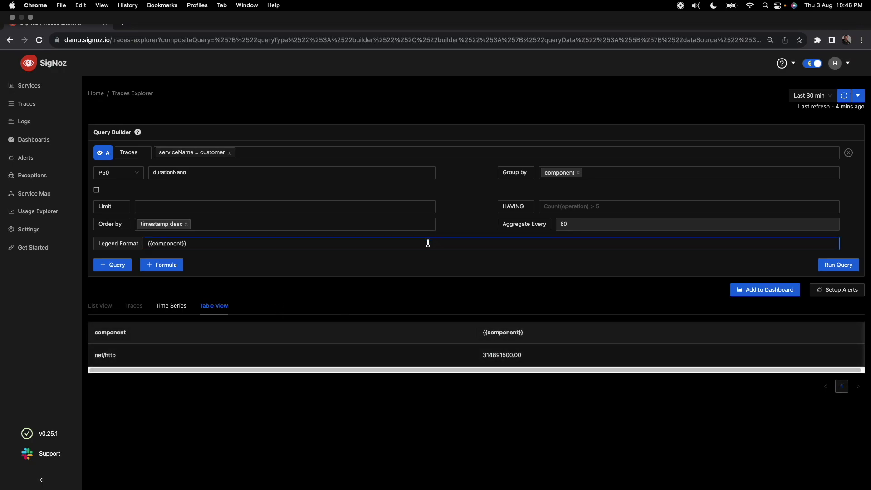
key("super+a")
key("BackSpace")
left_click(839, 264)
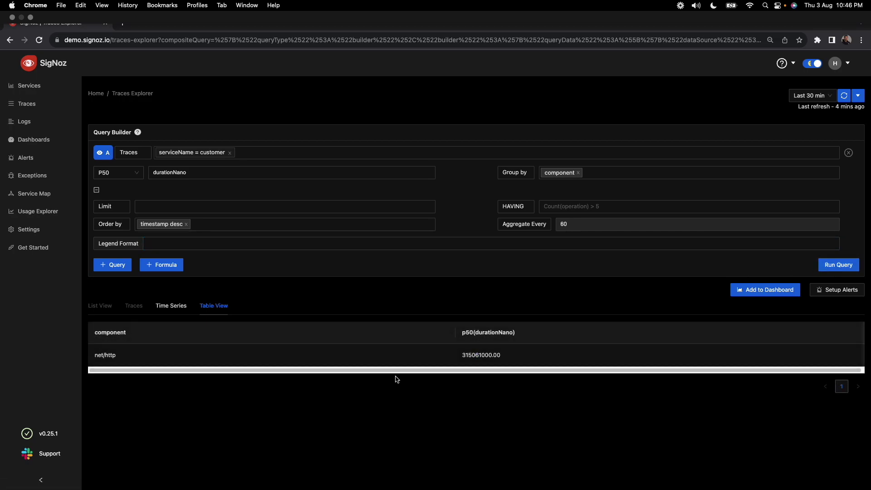
Compare the P50 duration results in the time series chart with those in the table.
left_click(171, 306)
scroll(241, 418, "down", 1)
scroll(241, 418, "down", 1)
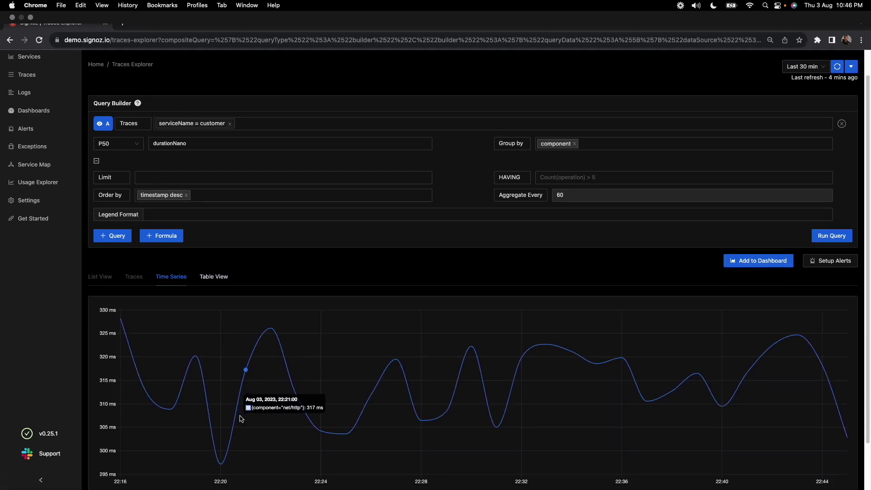
left_click(212, 276)
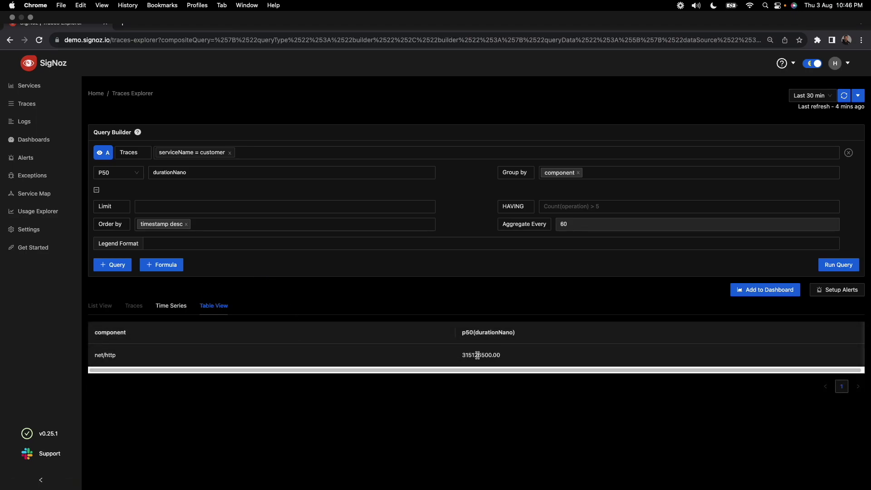
Change the aggregation to Count with no aggregate attribute and run the query.
left_click(117, 172)
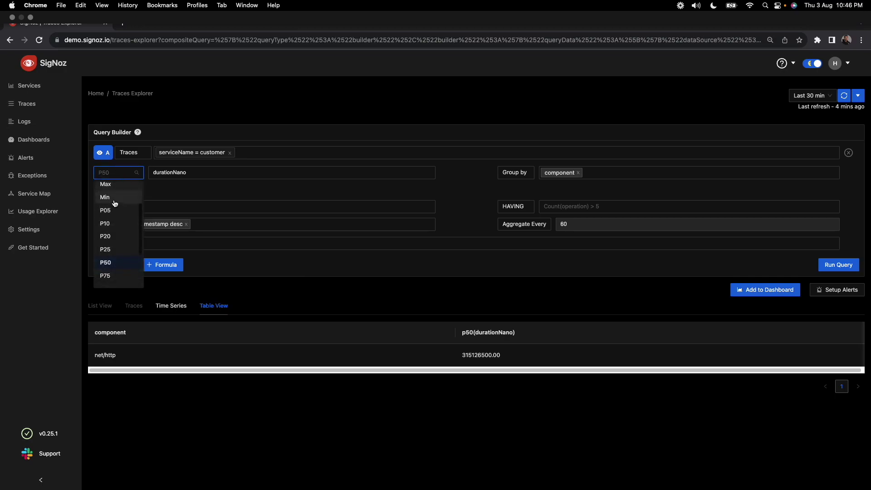
left_click(117, 188)
left_click(290, 176)
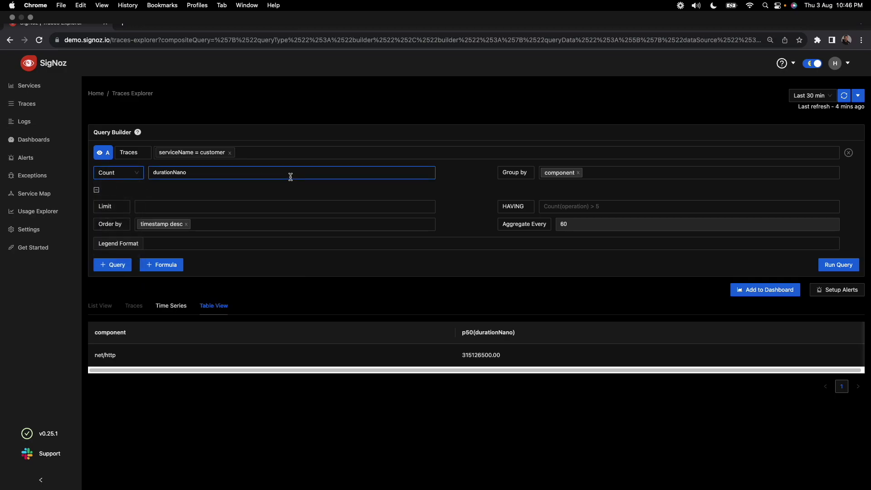
key("BackSpace")
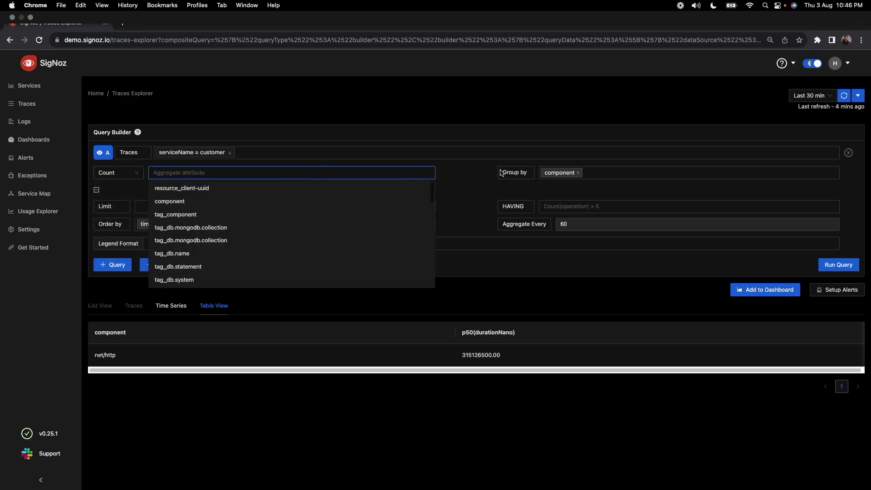
left_click(511, 185)
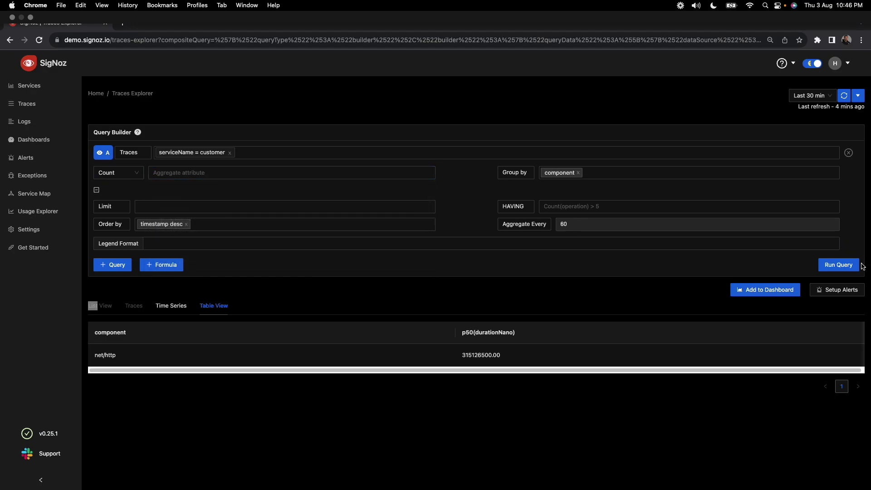
left_click(843, 264)
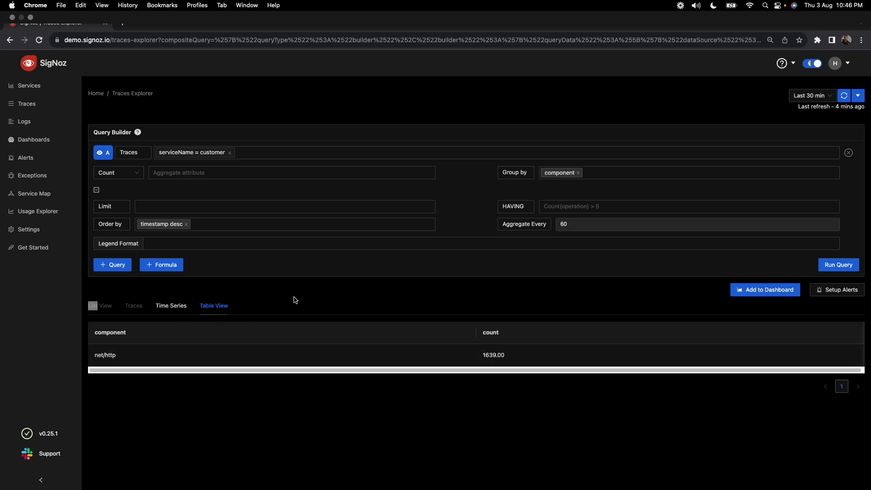
Set the time range to Last 6 hour and run the count query.
left_click(800, 97)
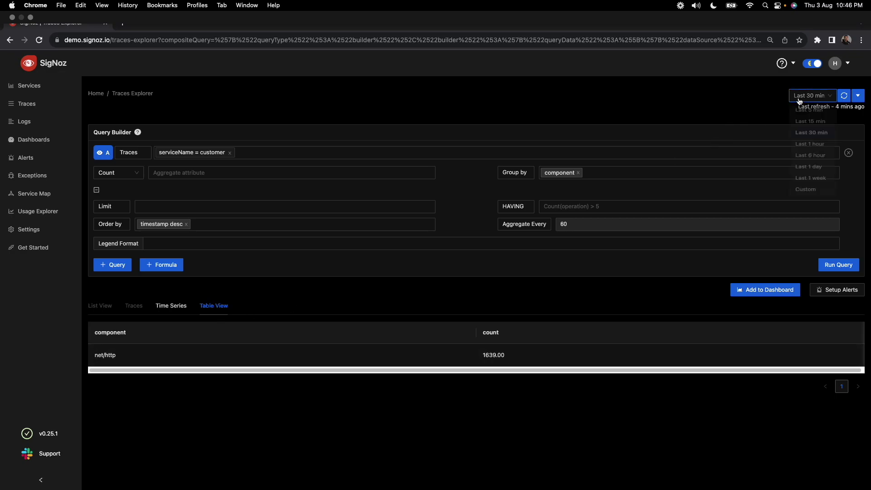
left_click(812, 165)
left_click(837, 266)
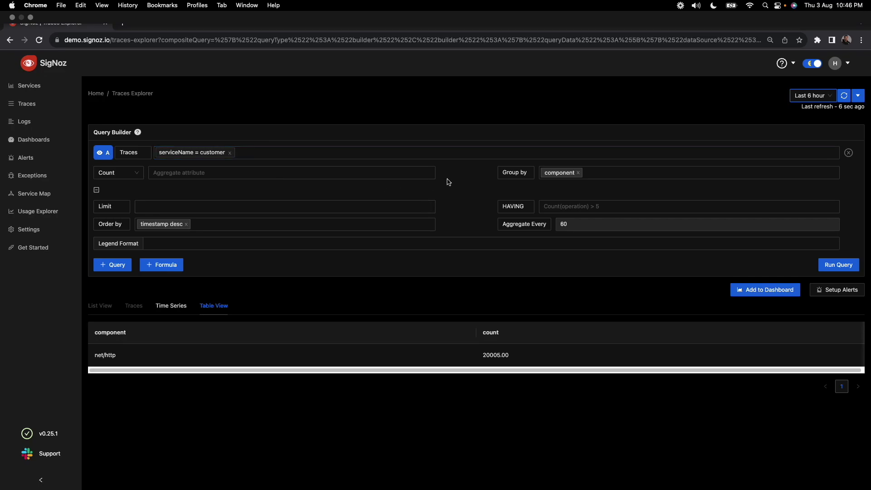
Display the trace counts as a time series and look over the chart.
left_click(126, 174)
scroll(109, 227, "down", 1)
left_click(223, 192)
left_click(186, 307)
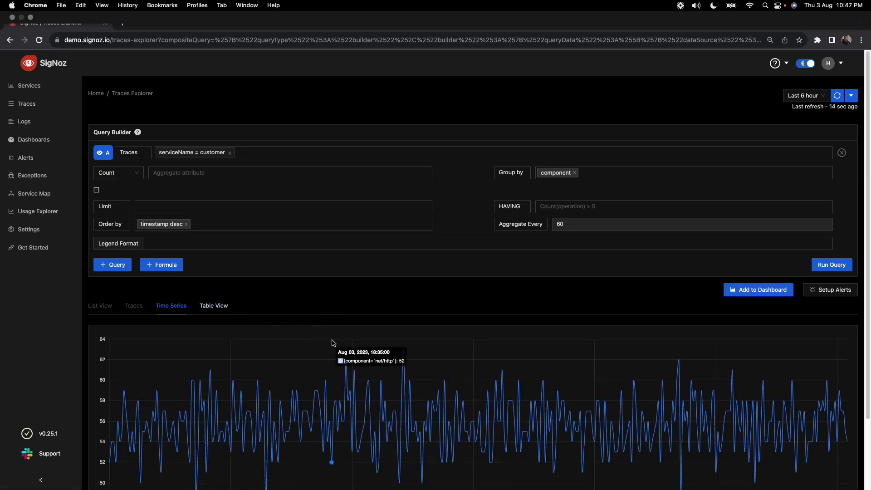
scroll(336, 345, "down", 1)
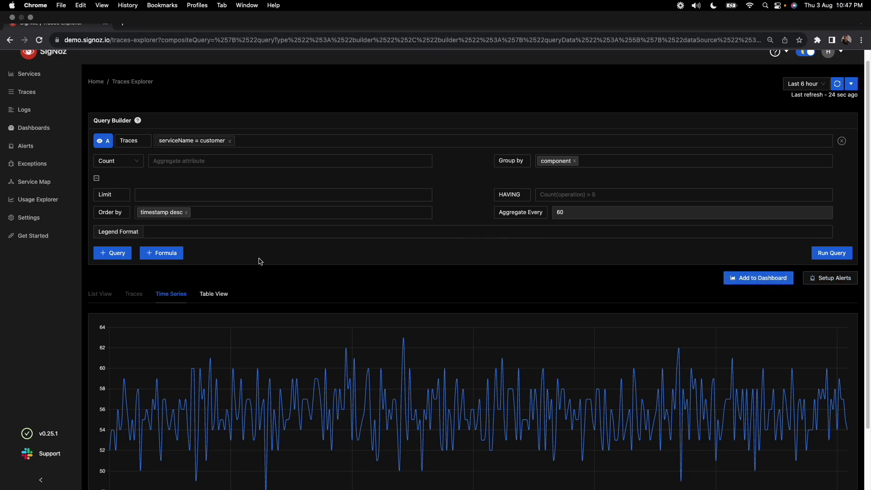
Set the aggregation to P90 of durationNano and run the query.
left_click(99, 159)
type("d")
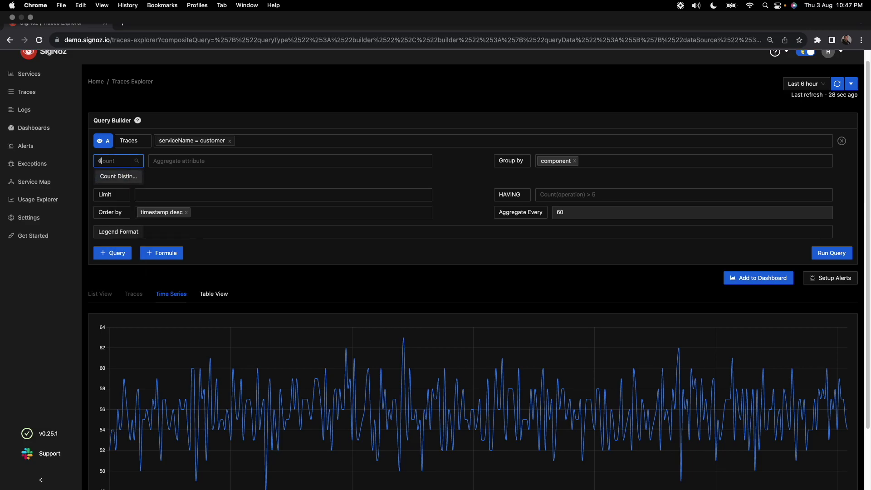
key("BackSpace")
scroll(122, 186, "down", 3)
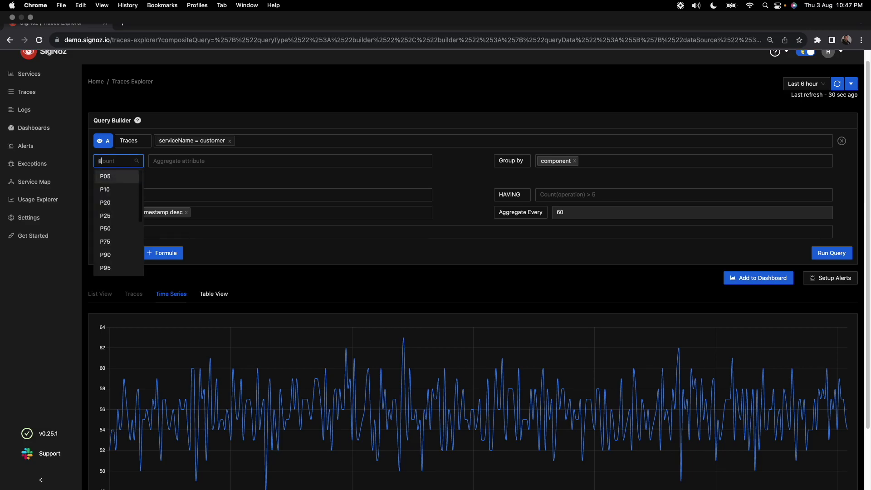
type("p")
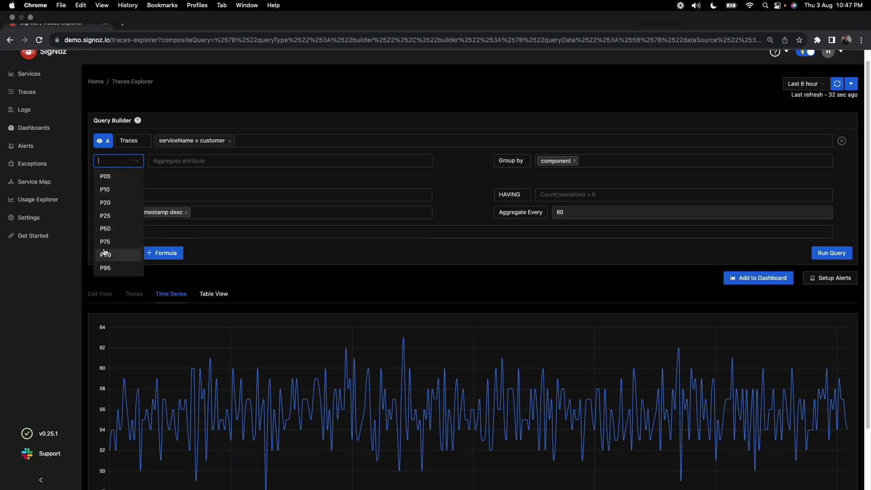
left_click(122, 255)
left_click(198, 163)
left_click(199, 176)
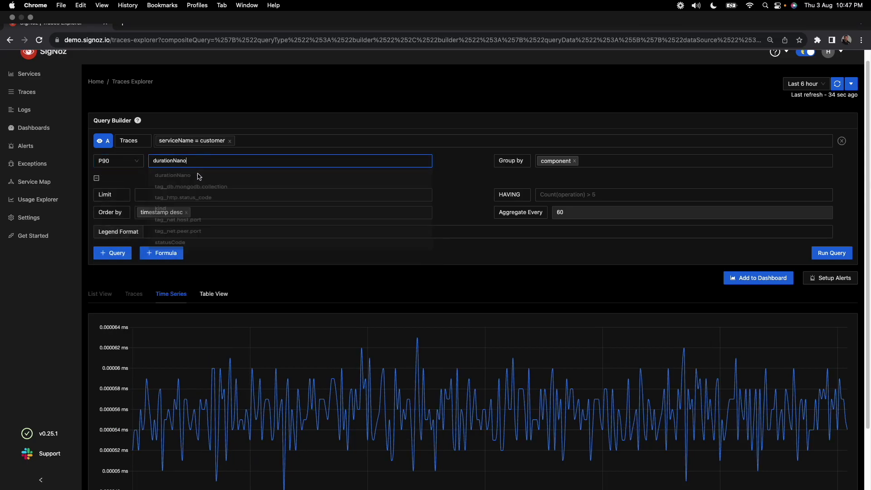
left_click(831, 252)
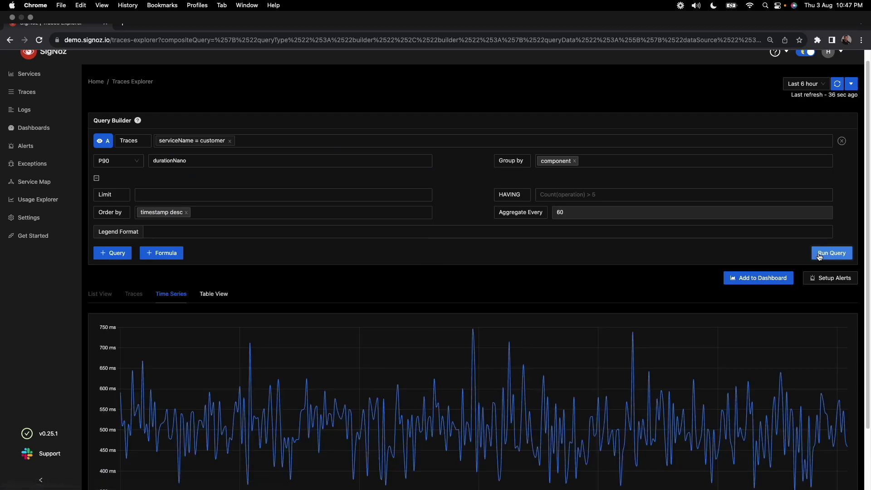
Set the time range to Last 1 hour and rerun the P90 duration query.
left_click(802, 85)
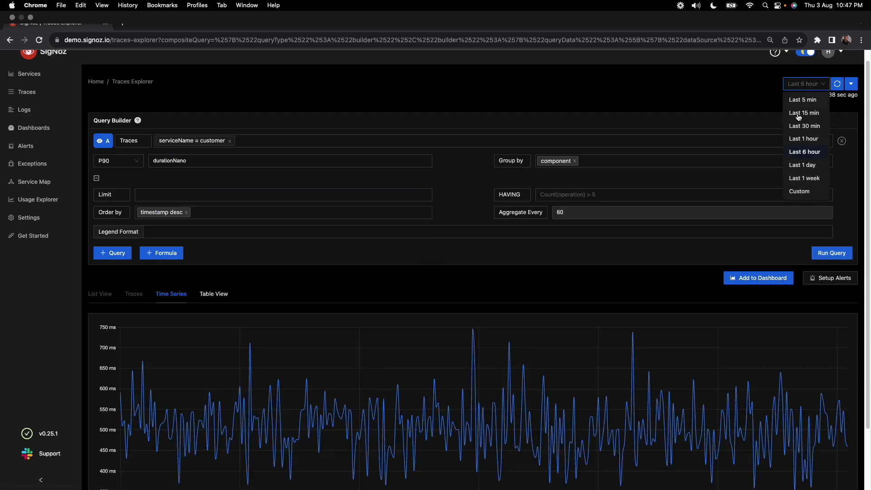
left_click(799, 138)
left_click(832, 253)
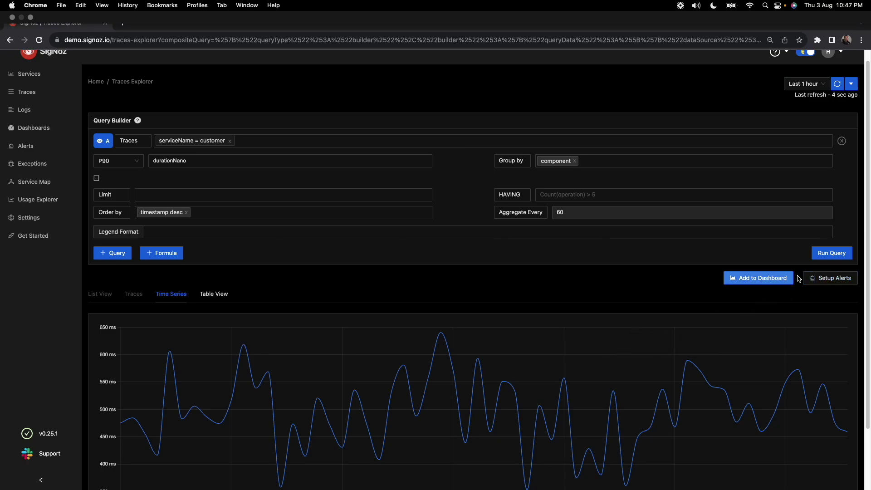
Start a new alert from the P90 duration query and set its evaluation period to the last 15 mins.
left_click(830, 277)
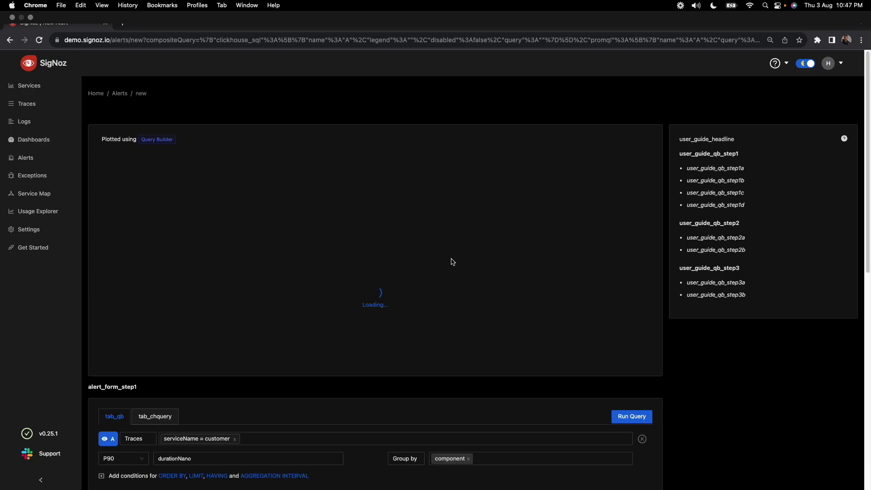
scroll(452, 262, "down", 3)
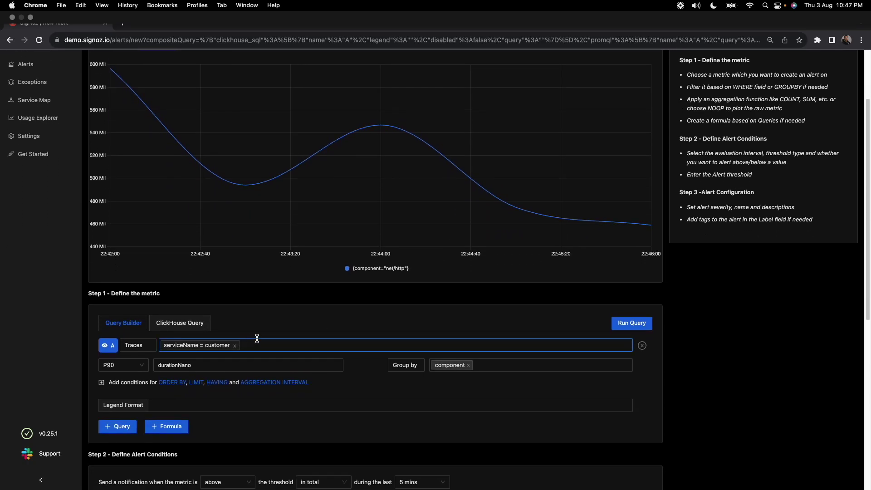
left_click(272, 365)
scroll(332, 360, "down", 3)
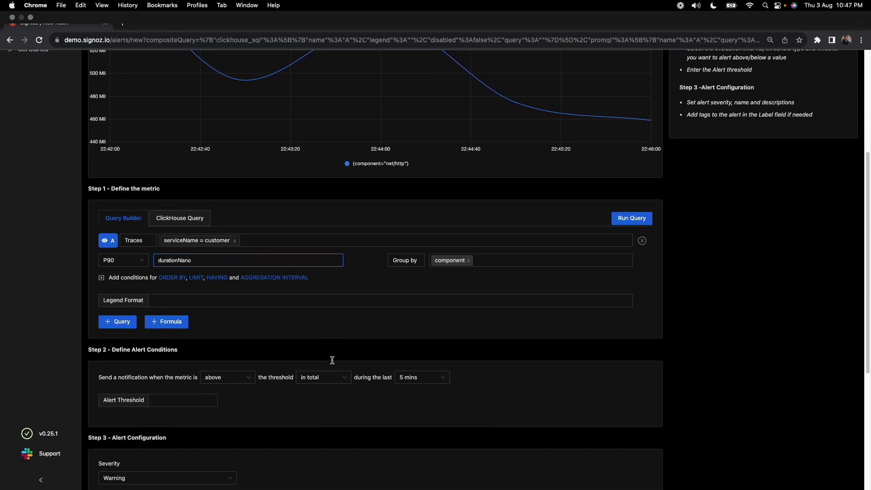
left_click(406, 376)
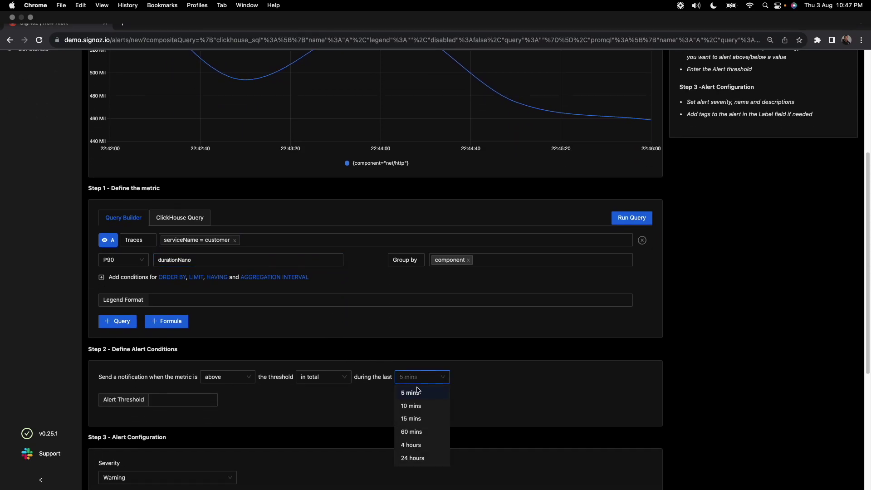
left_click(418, 418)
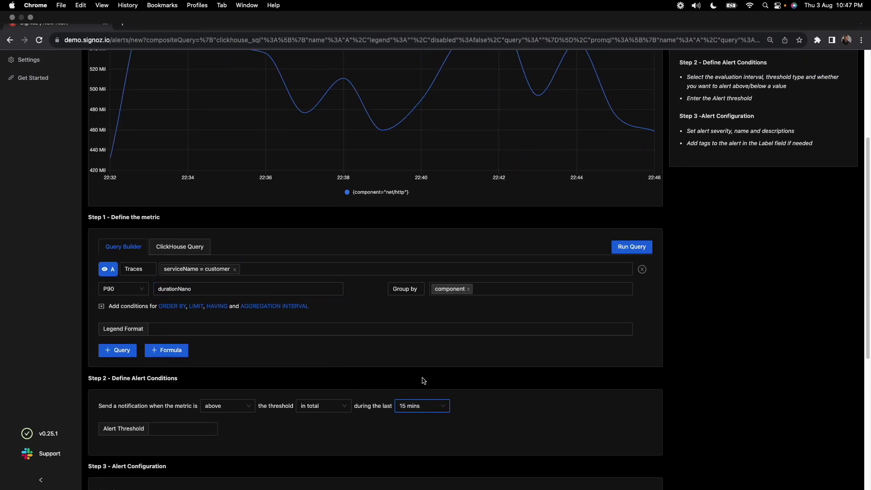
Set the alert threshold to 500000000, run the alert query and check the threshold against the chart.
scroll(112, 230, "down", 7)
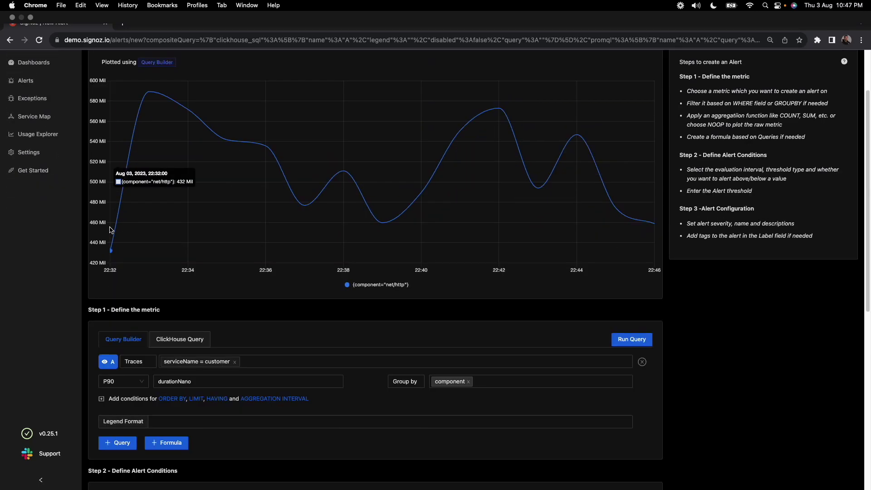
left_click(159, 359)
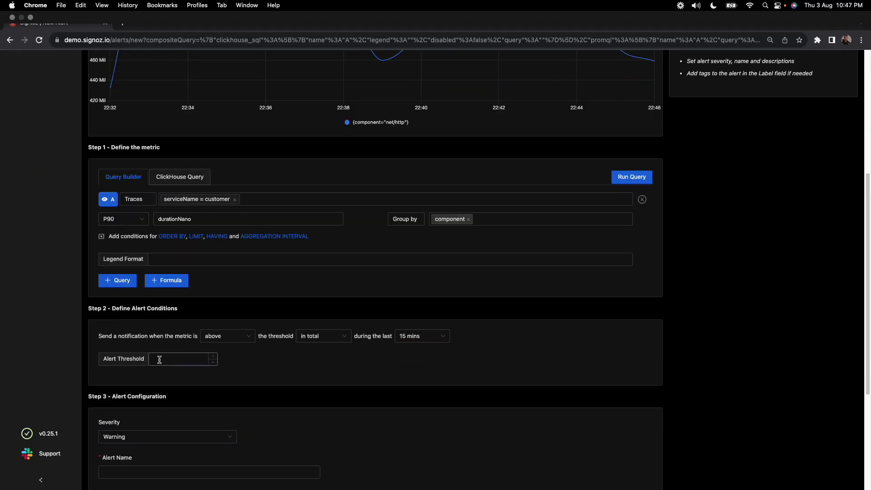
type("2")
scroll(136, 245, "up", 3)
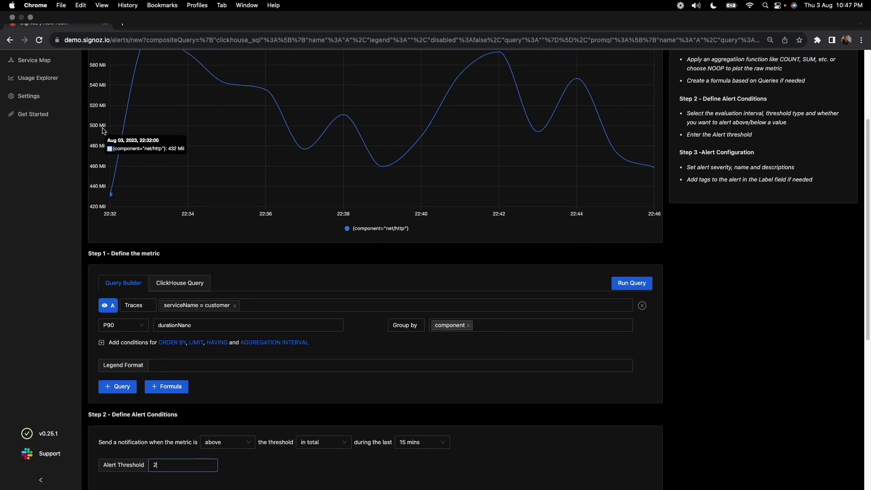
scroll(147, 231, "down", 5)
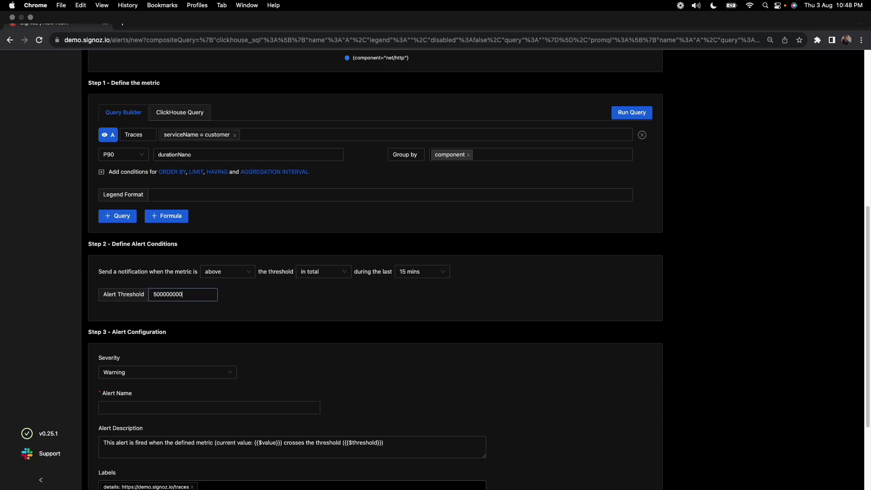
left_click(631, 112)
scroll(462, 146, "up", 5)
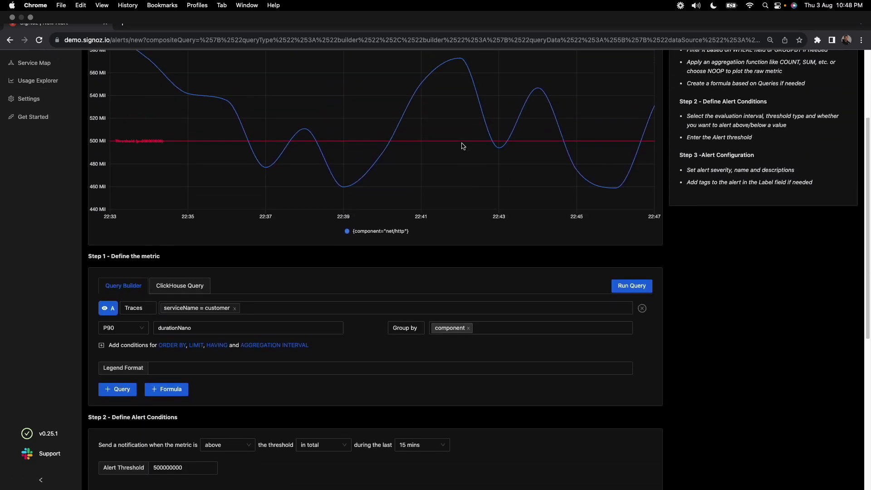
scroll(495, 204, "down", 5)
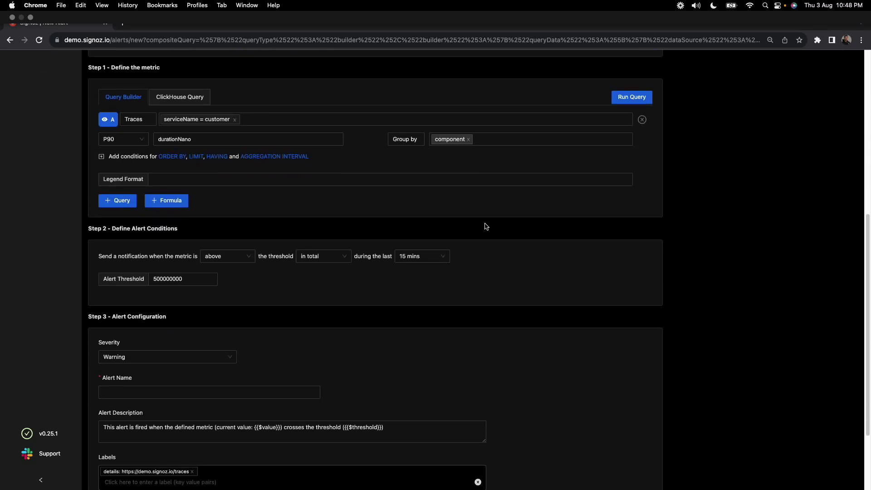
scroll(484, 225, "up", 7)
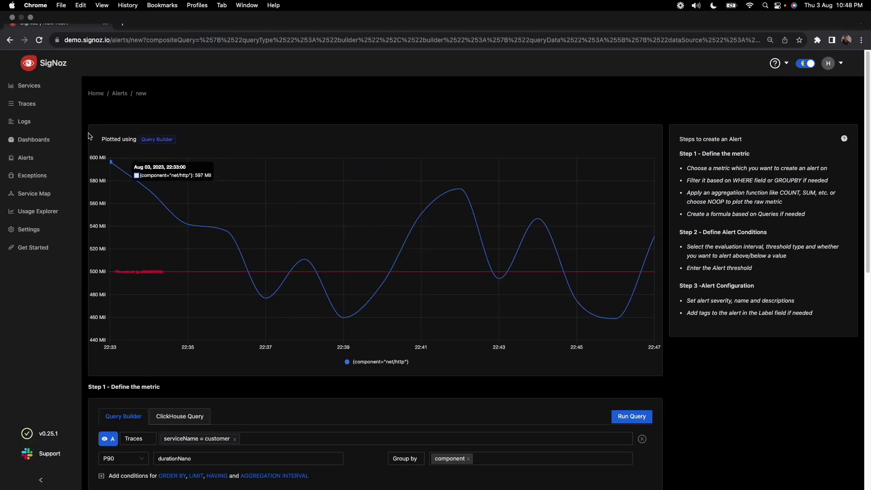
Revisit the new Traces Explorer, and switch to the new Logs Explorer.
left_click(53, 105)
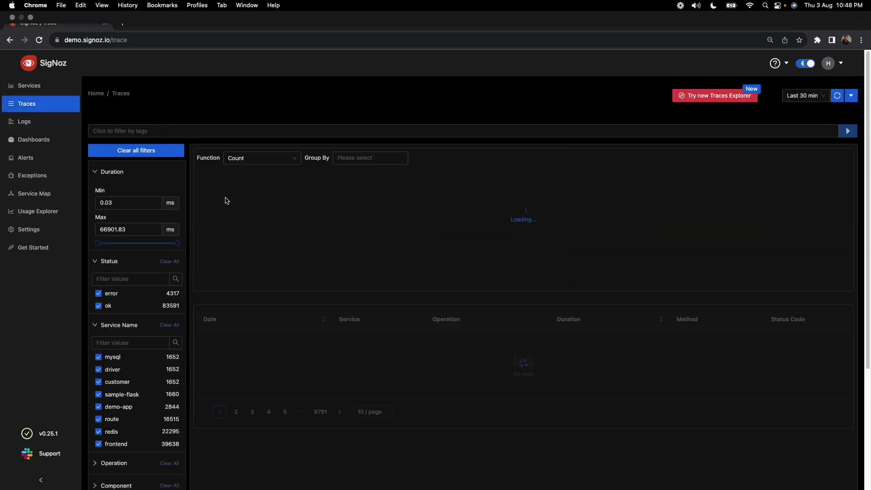
left_click(690, 96)
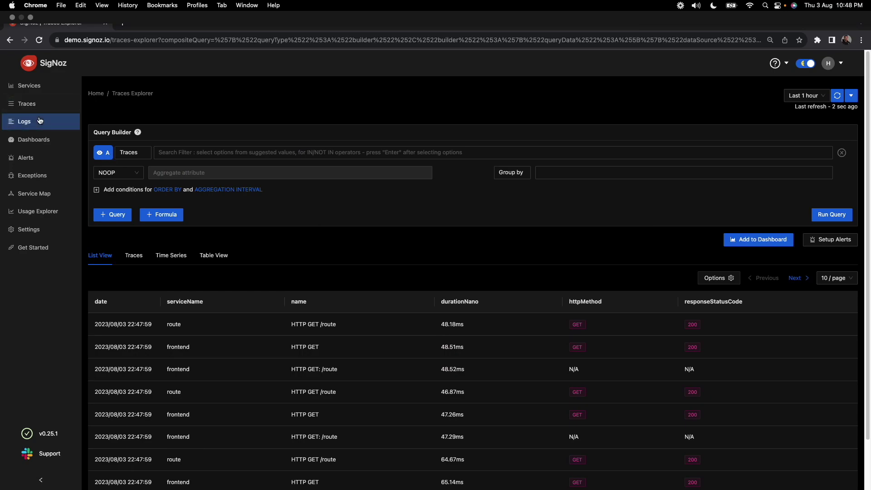
left_click(39, 120)
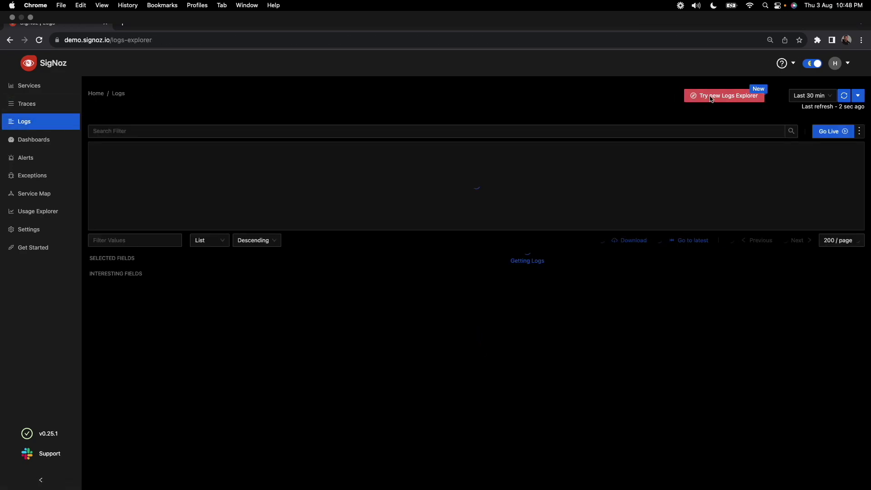
left_click(696, 101)
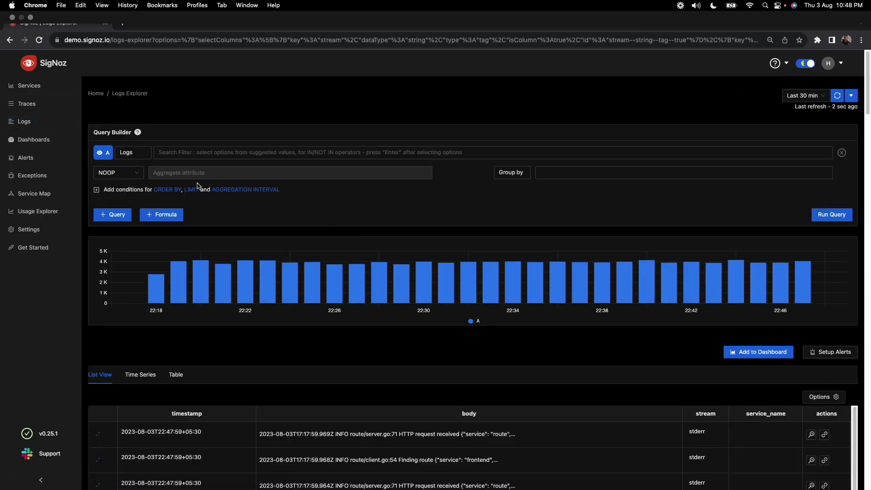
Expand the additional conditions of logs query A and examine its group-by, limit, order and aggregation interval options.
left_click(97, 190)
left_click(549, 178)
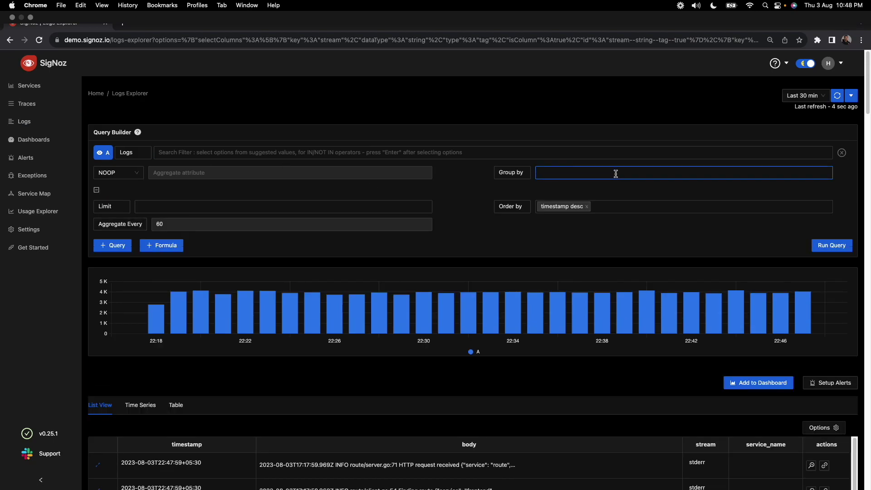
left_click(271, 212)
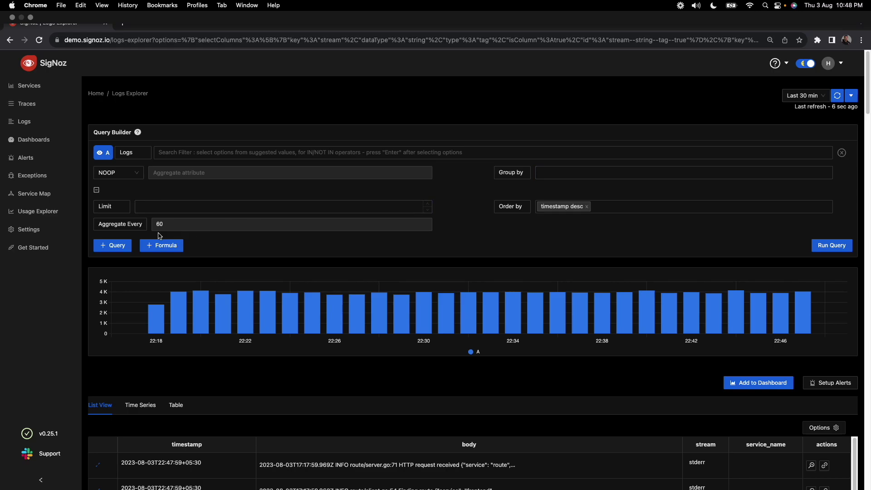
Add a second logs query and a blank formula to the query builder, and look over the resulting charts.
left_click(120, 249)
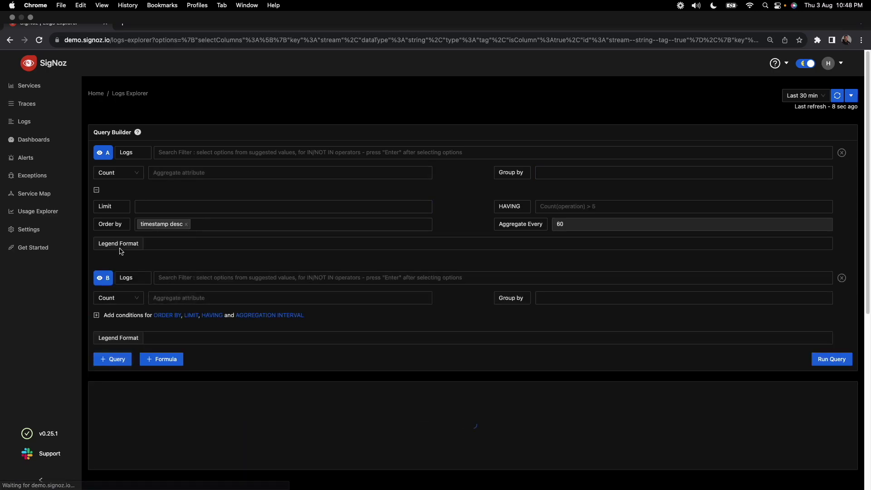
scroll(187, 315, "down", 1)
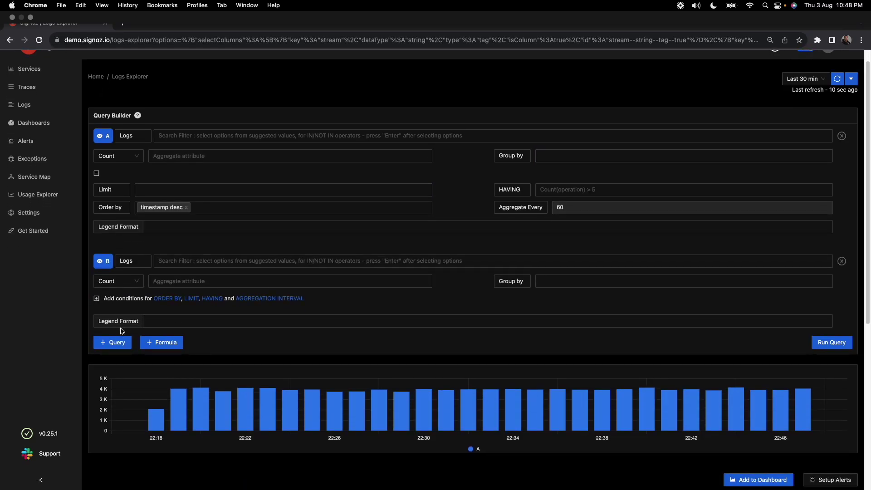
left_click(154, 343)
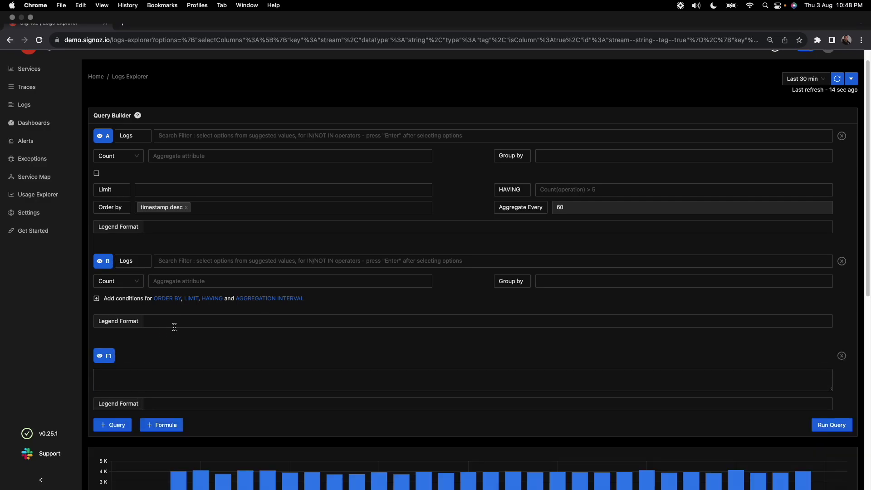
scroll(174, 327, "down", 10)
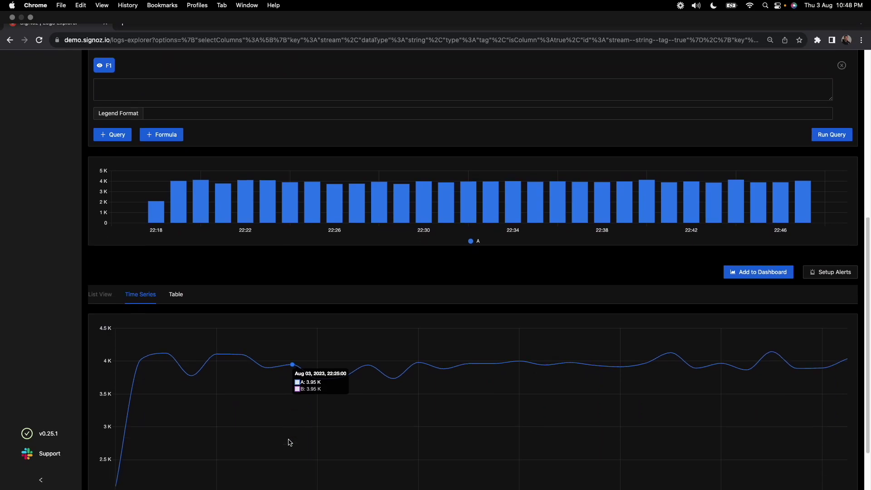
scroll(230, 313, "up", 10)
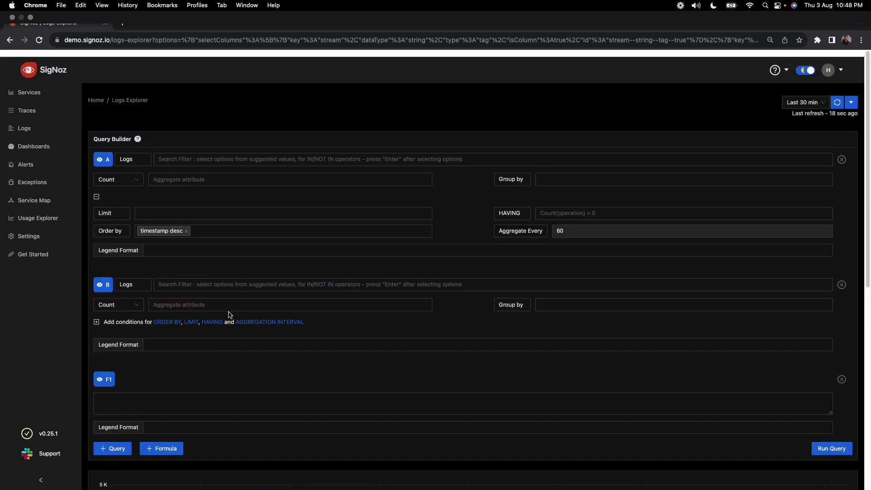